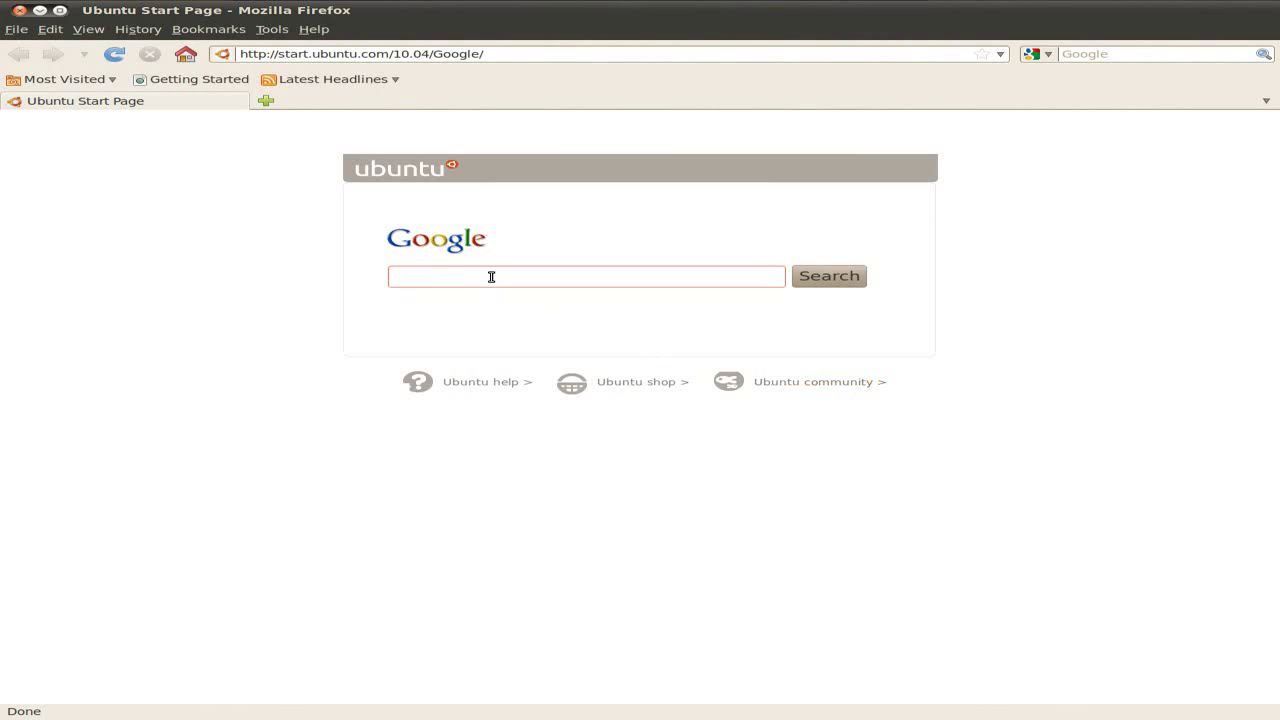
Search Google for bbc and open the 'BBC - Homepage' result.
{"action": "type", "text": "bb"}
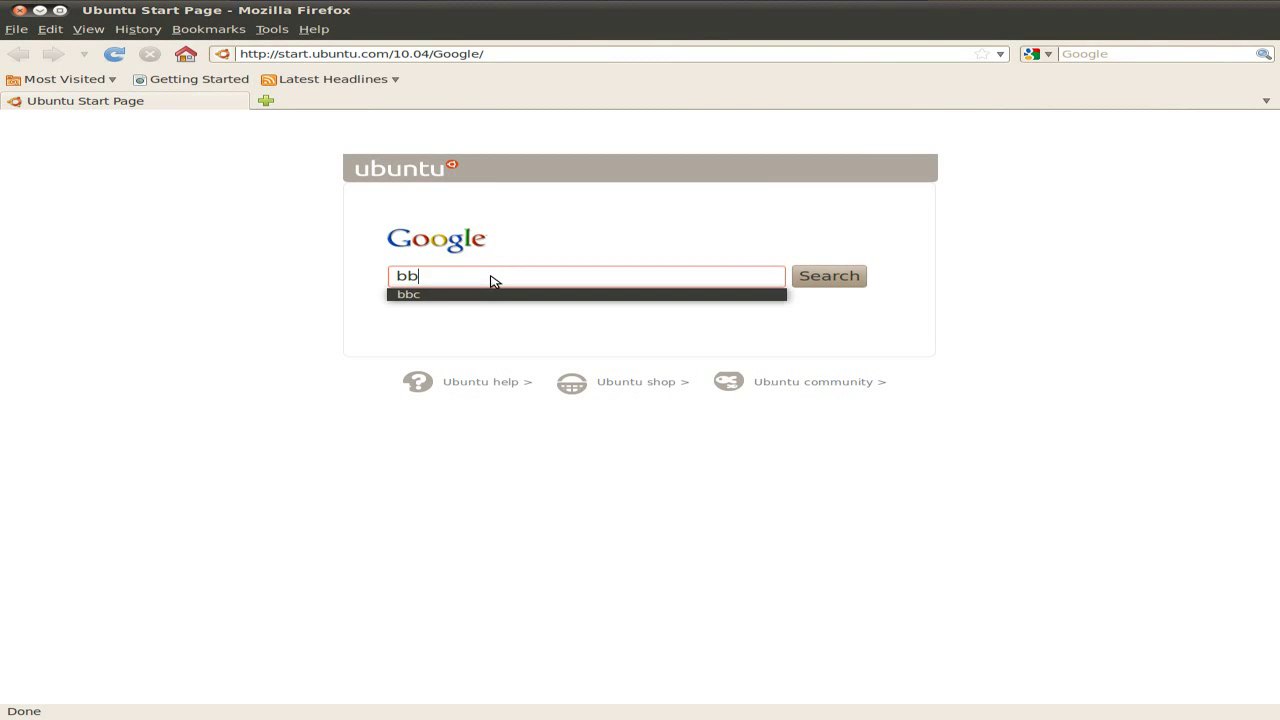
{"action": "type", "text": "c"}
{"action": "key", "text": "Return"}
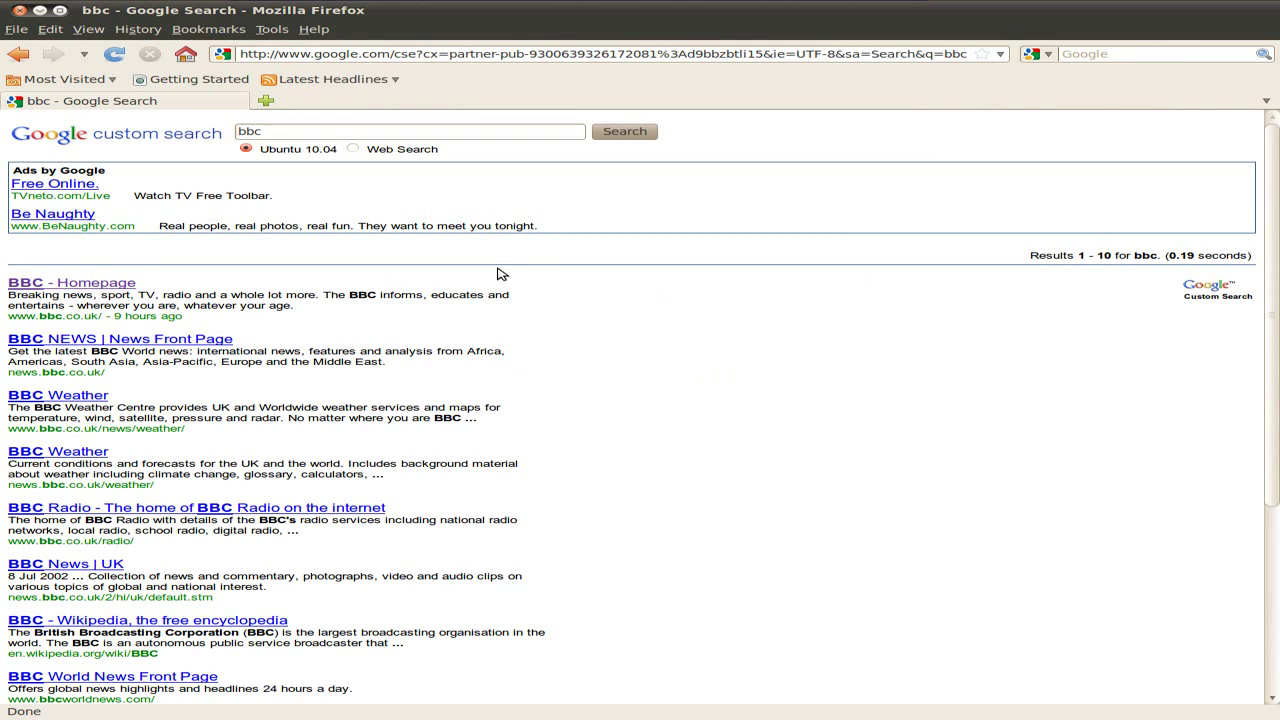
{"action": "left_click", "coordinate": [106, 286]}
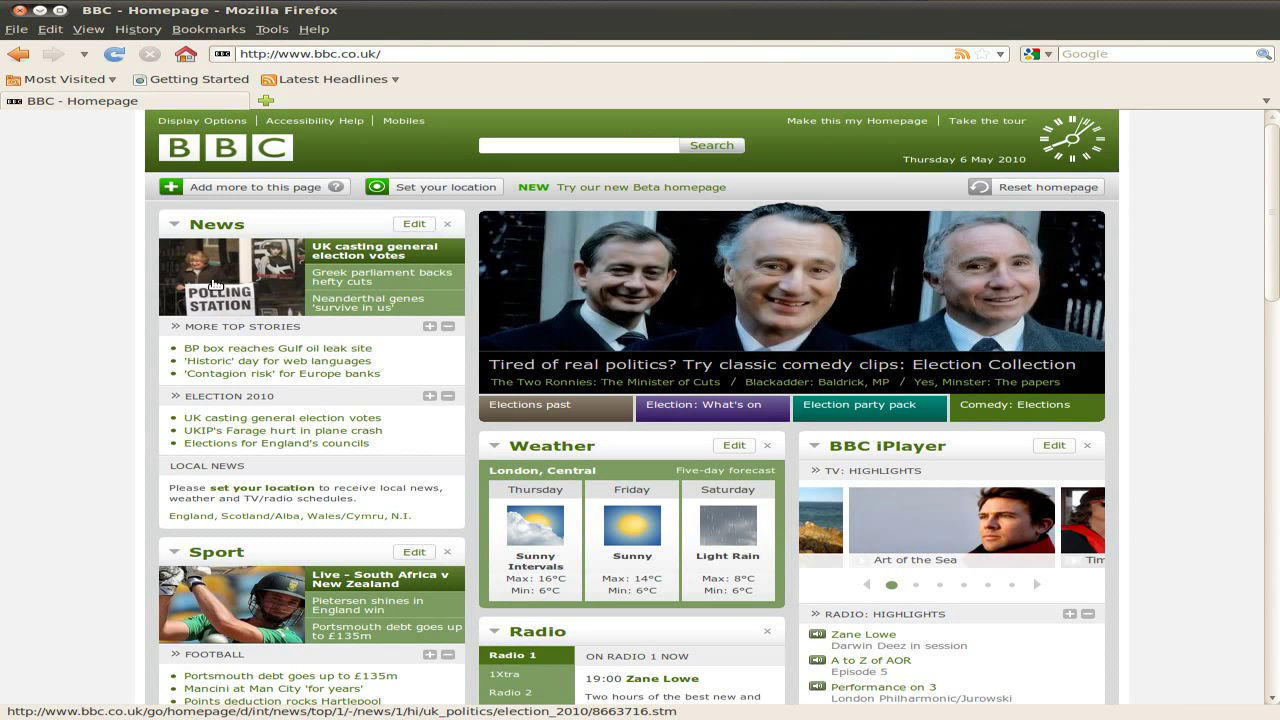
Scroll through the BBC homepage, then close Firefox.
{"action": "scroll", "coordinate": [79, 354], "scroll_direction": "down", "scroll_amount": 3}
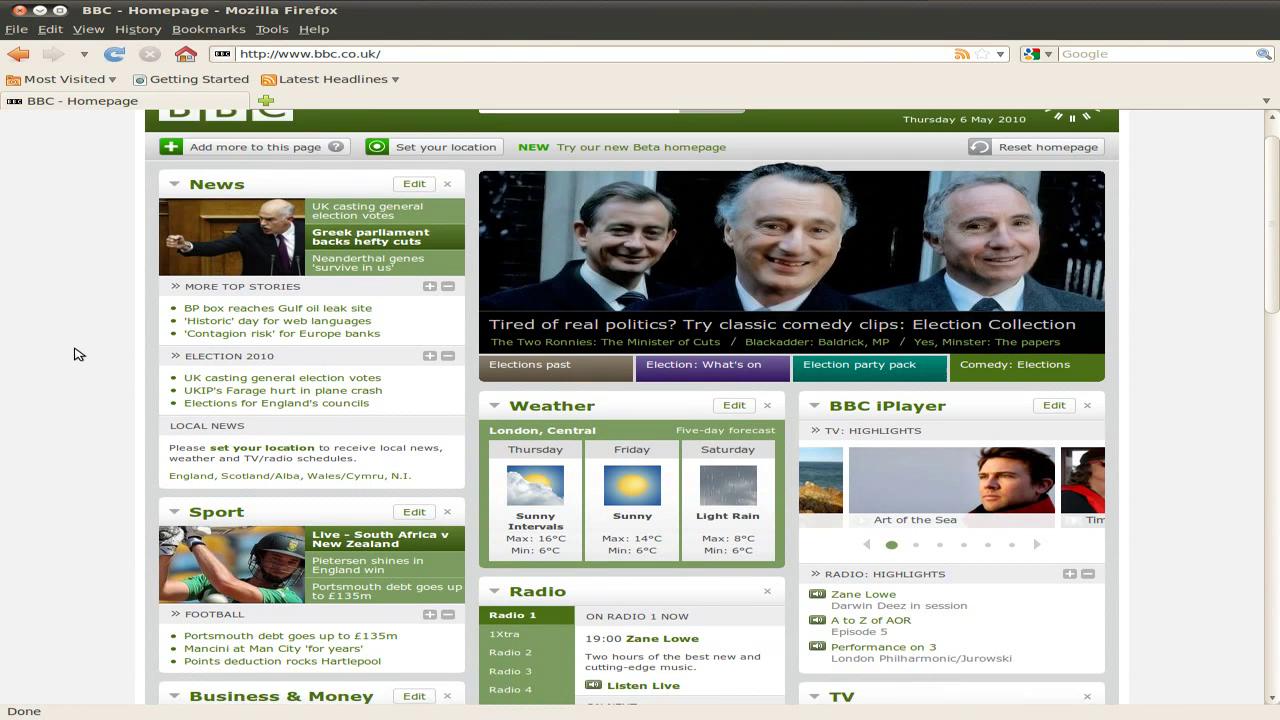
{"action": "scroll", "coordinate": [79, 354], "scroll_direction": "down", "scroll_amount": 8}
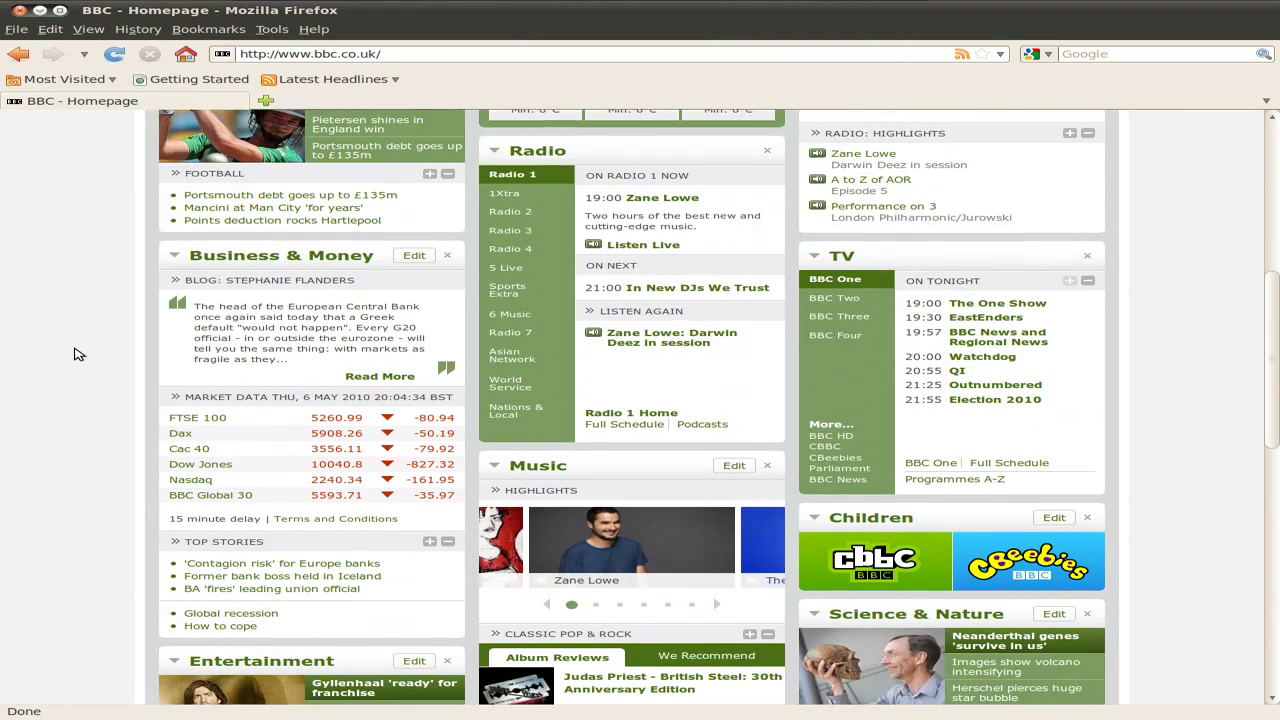
{"action": "scroll", "coordinate": [79, 354], "scroll_direction": "down", "scroll_amount": 2}
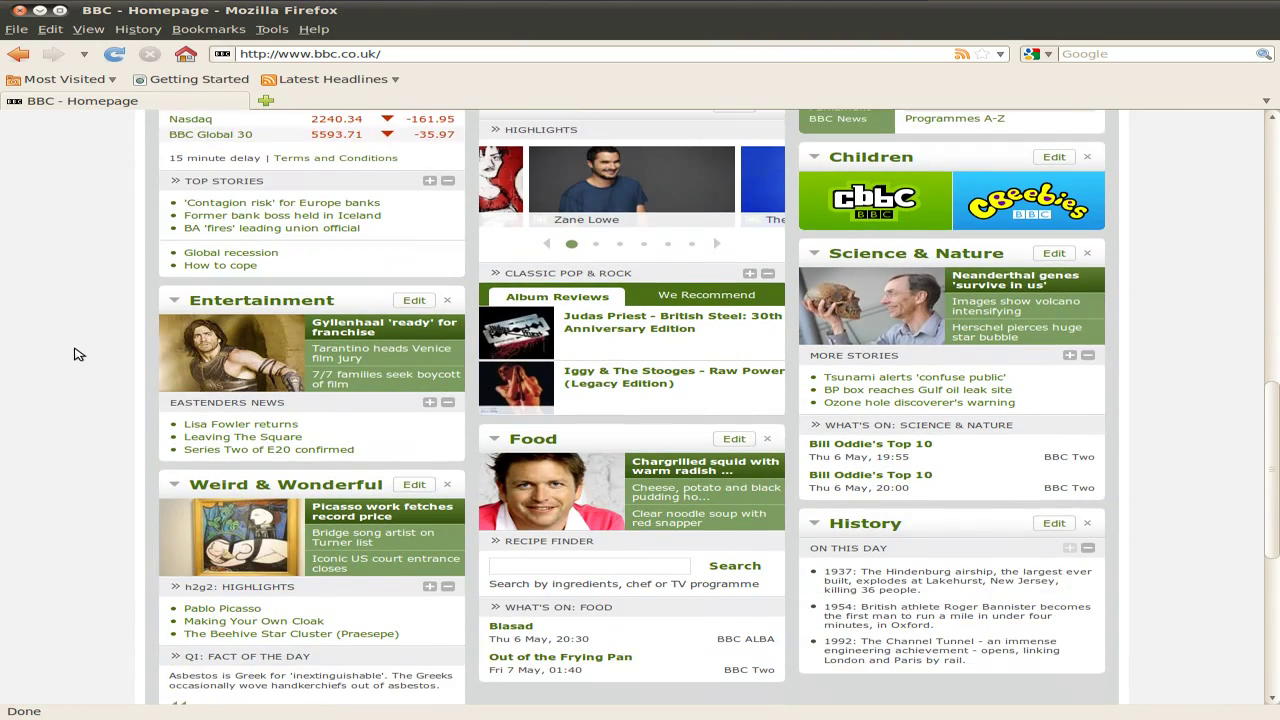
{"action": "scroll", "coordinate": [79, 354], "scroll_direction": "down", "scroll_amount": 4}
{"action": "scroll", "coordinate": [79, 354], "scroll_direction": "up", "scroll_amount": 14}
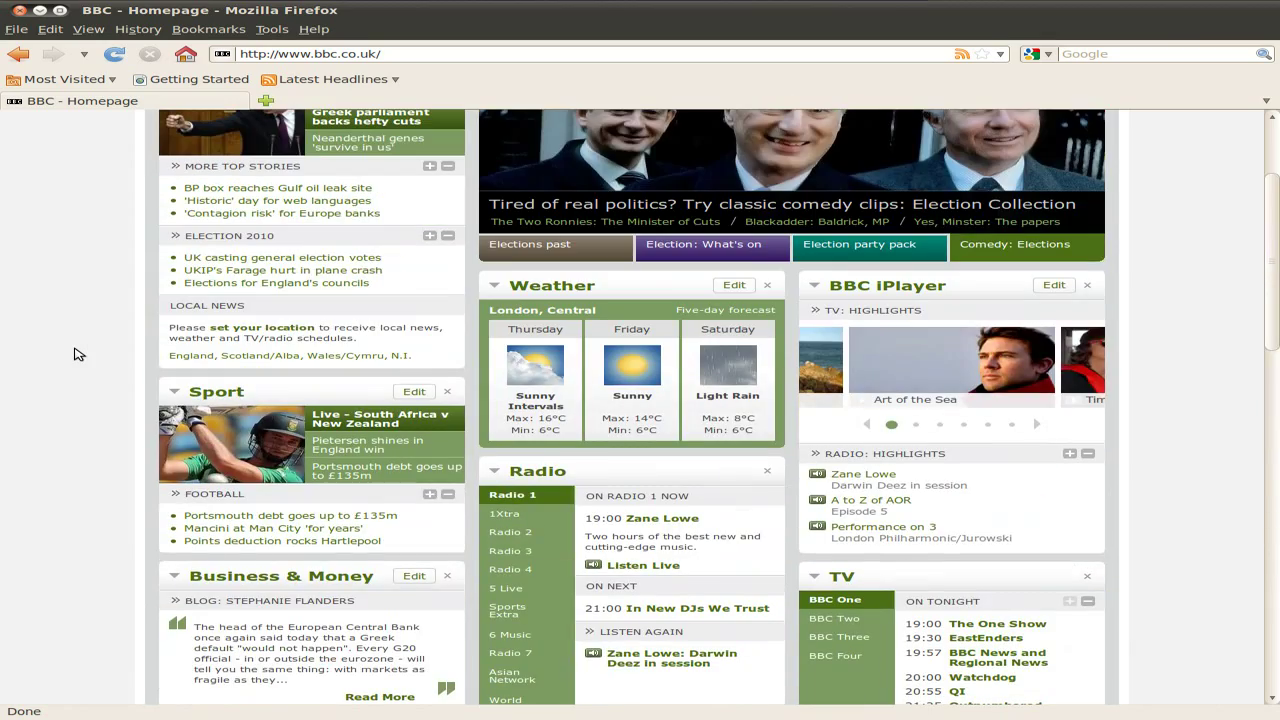
{"action": "left_click", "coordinate": [18, 11]}
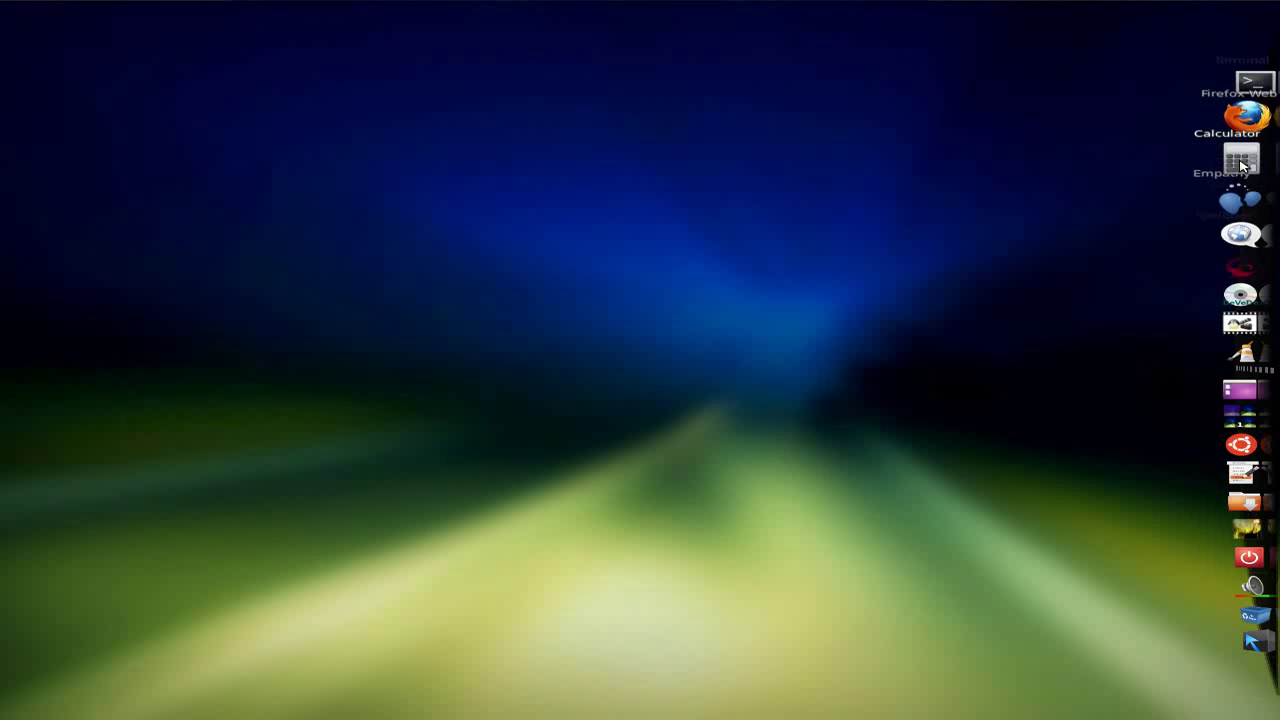
Launch Gwibber from the dock and scroll through its message timeline and back to the top.
{"action": "left_click", "coordinate": [1245, 216]}
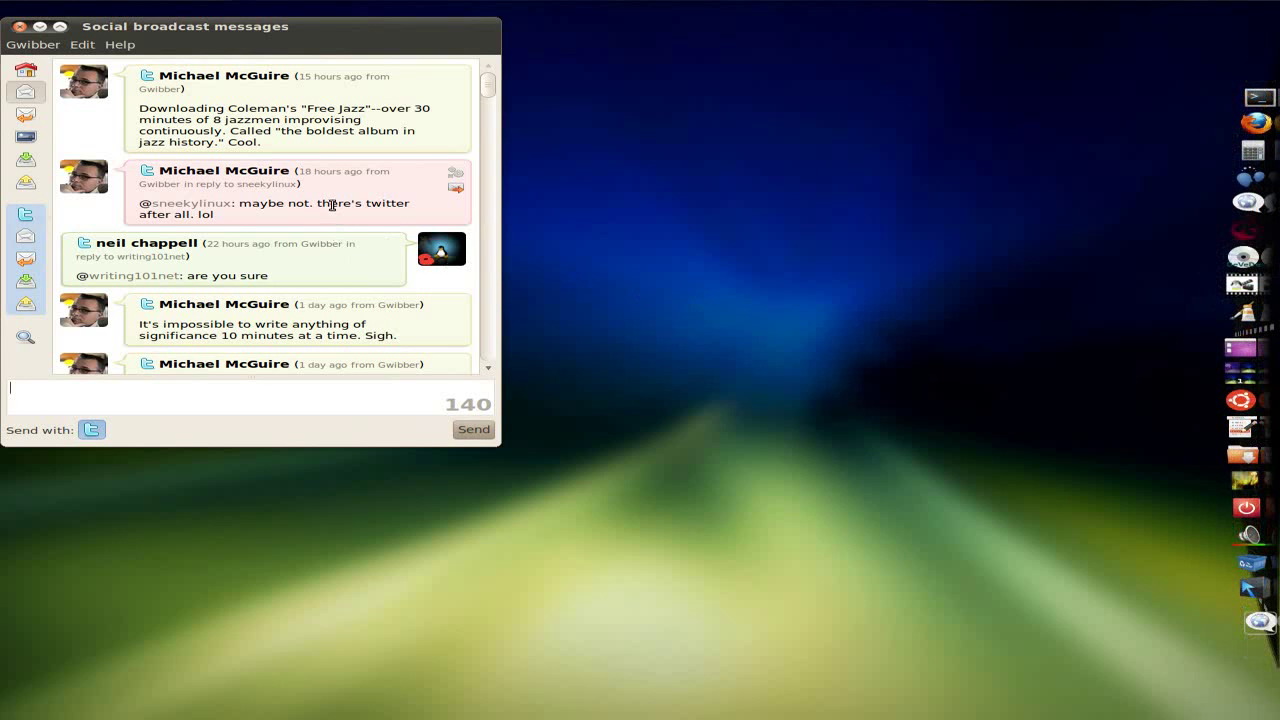
{"action": "scroll", "coordinate": [321, 181], "scroll_direction": "down", "scroll_amount": 15}
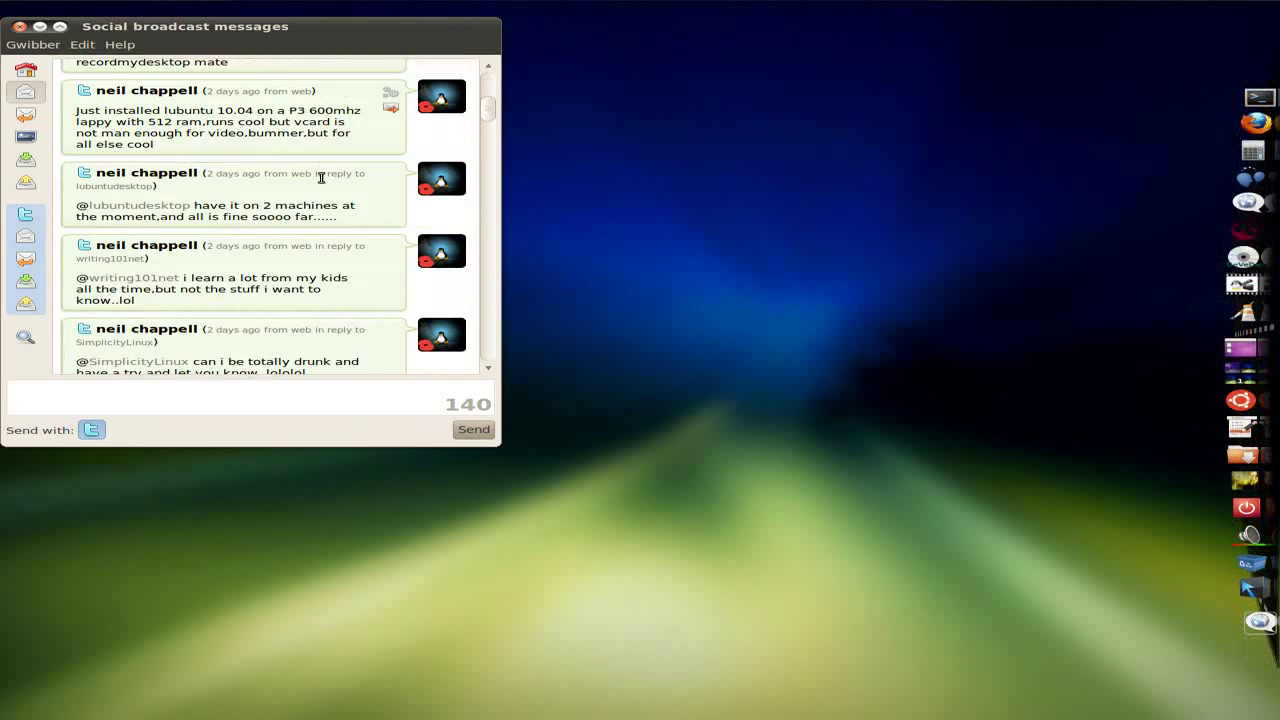
{"action": "scroll", "coordinate": [321, 181], "scroll_direction": "down", "scroll_amount": 15}
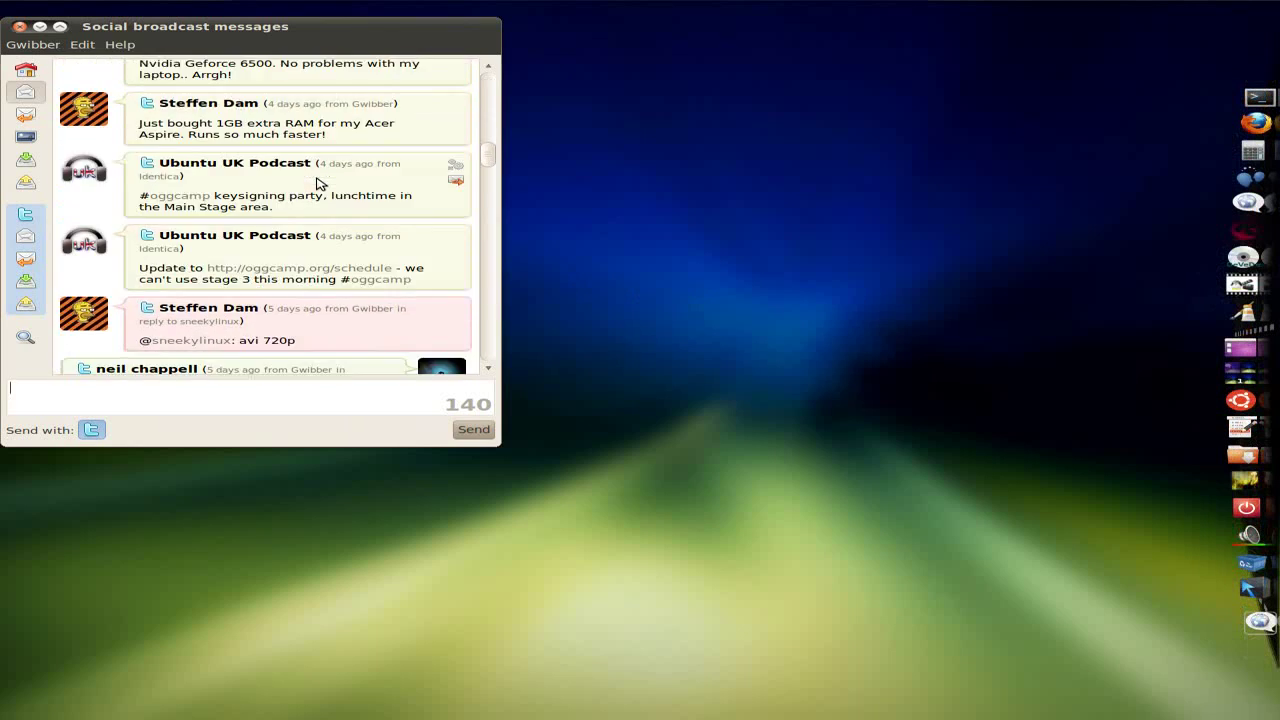
{"action": "scroll", "coordinate": [318, 184], "scroll_direction": "up", "scroll_amount": 15}
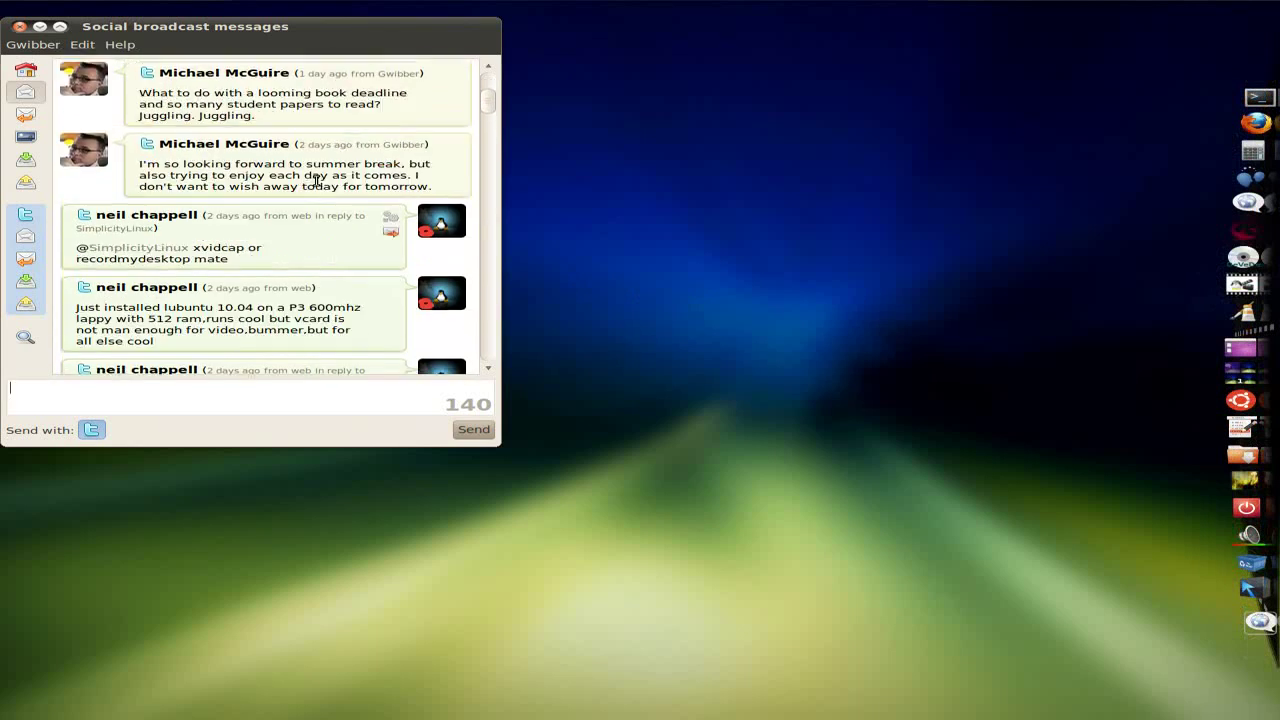
{"action": "scroll", "coordinate": [318, 184], "scroll_direction": "up", "scroll_amount": 3}
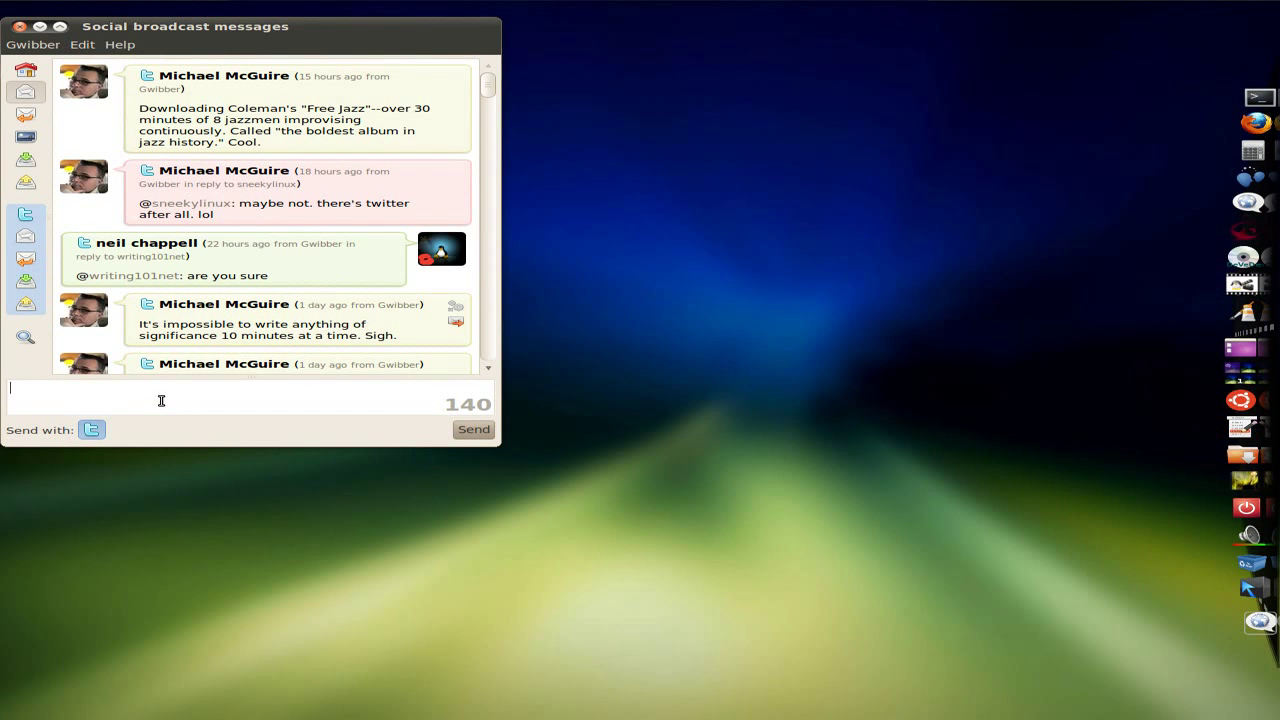
Post the status 'doing a screencast...' in Gwibber and close its window.
{"action": "type", "text": "doing a screencast"}
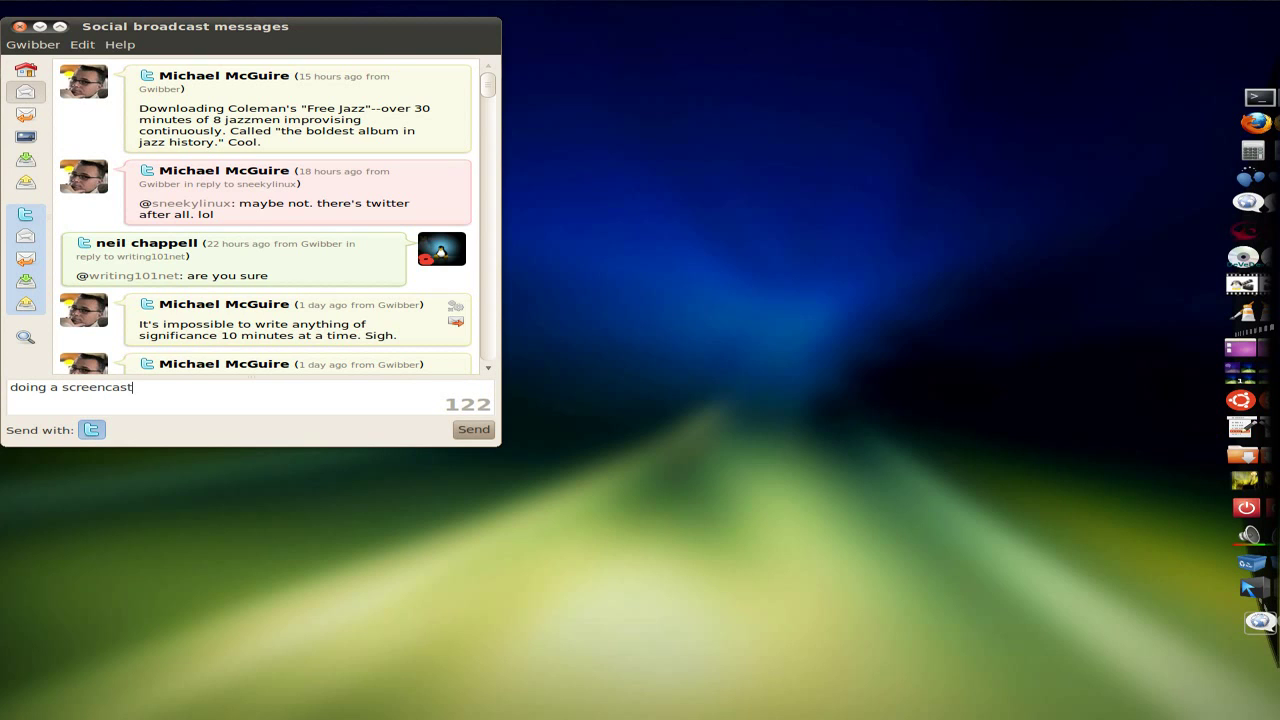
{"action": "type", "text": "..."}
{"action": "key", "text": "Return"}
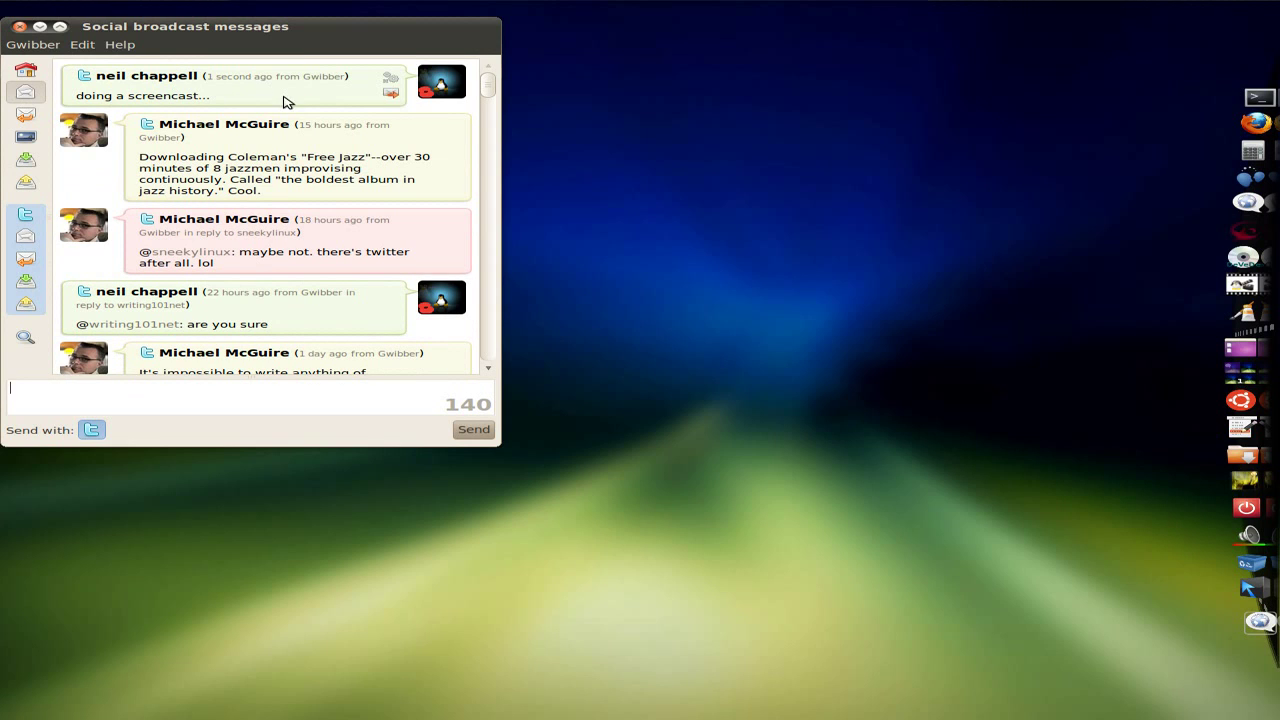
{"action": "left_click", "coordinate": [19, 26]}
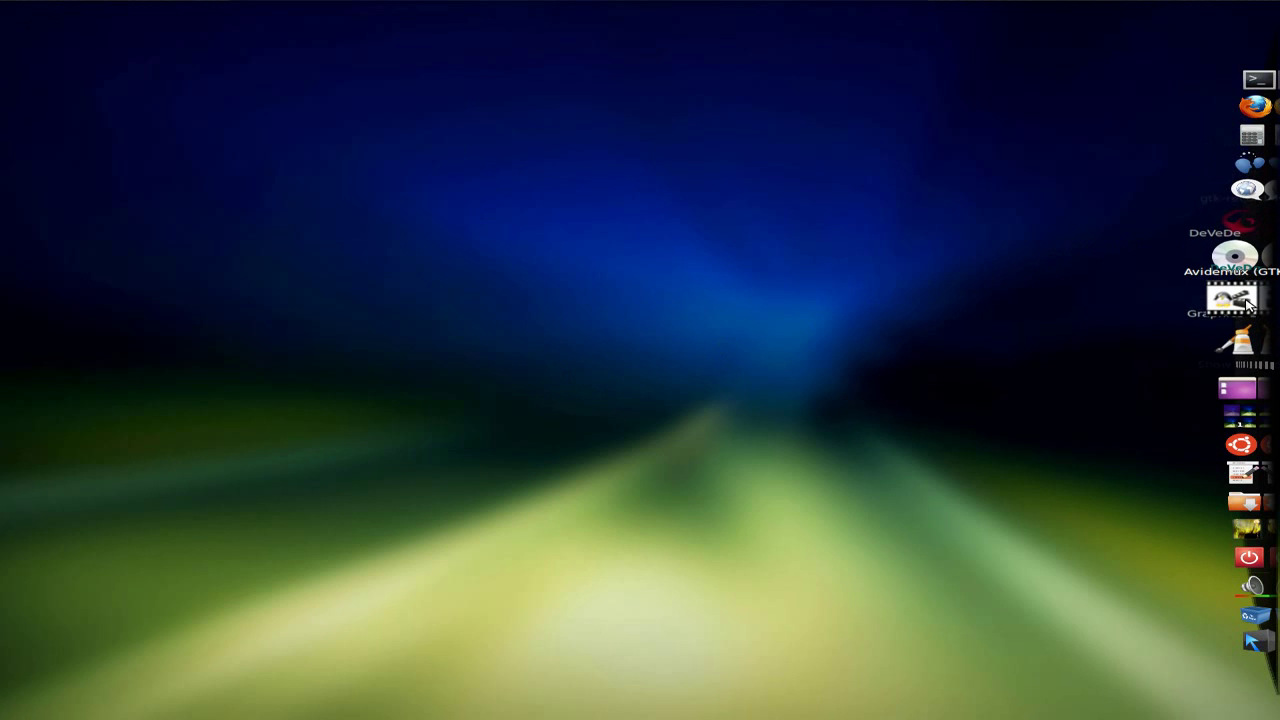
{"action": "mouse_move", "coordinate": [1245, 330]}
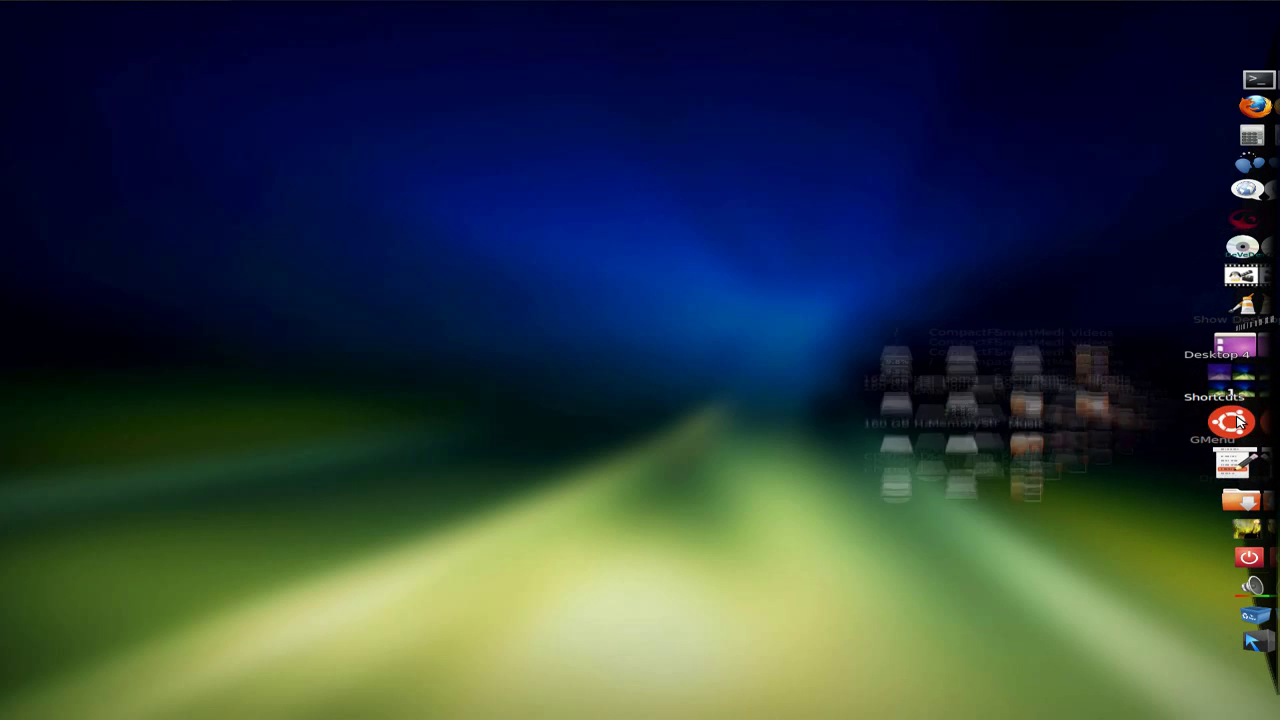
{"action": "mouse_move", "coordinate": [1240, 422]}
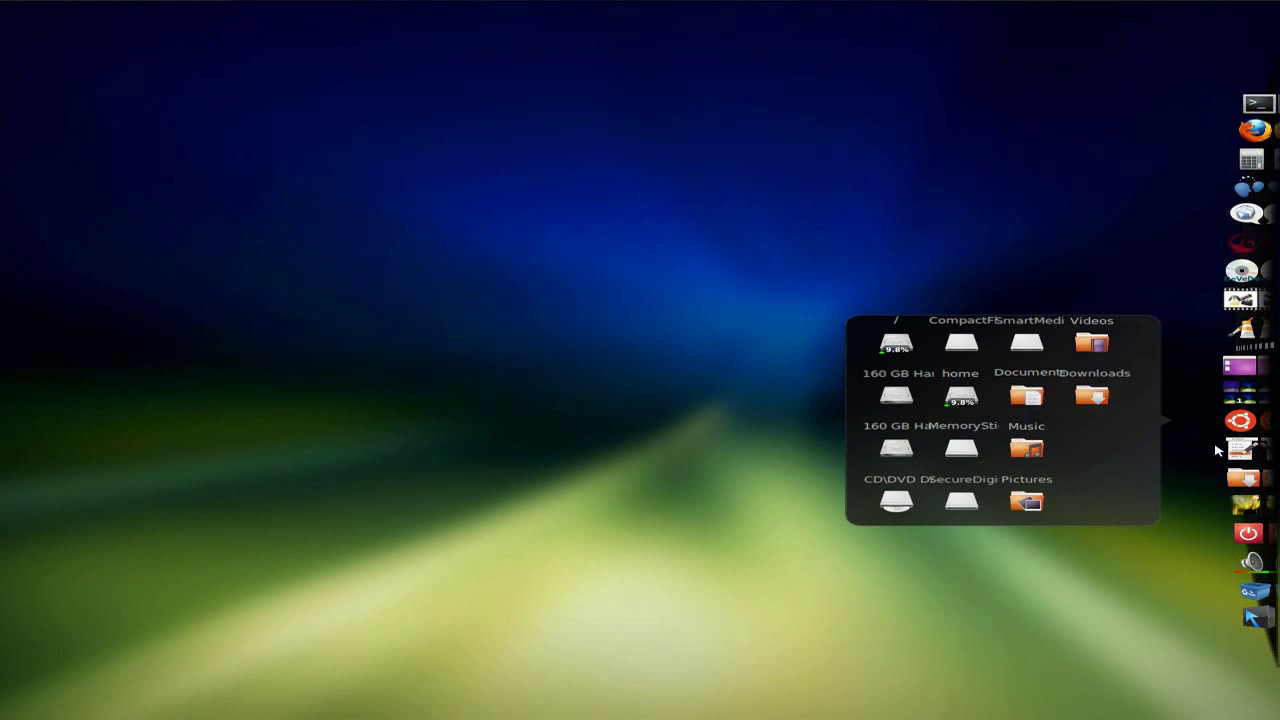
{"action": "left_click", "coordinate": [1240, 453]}
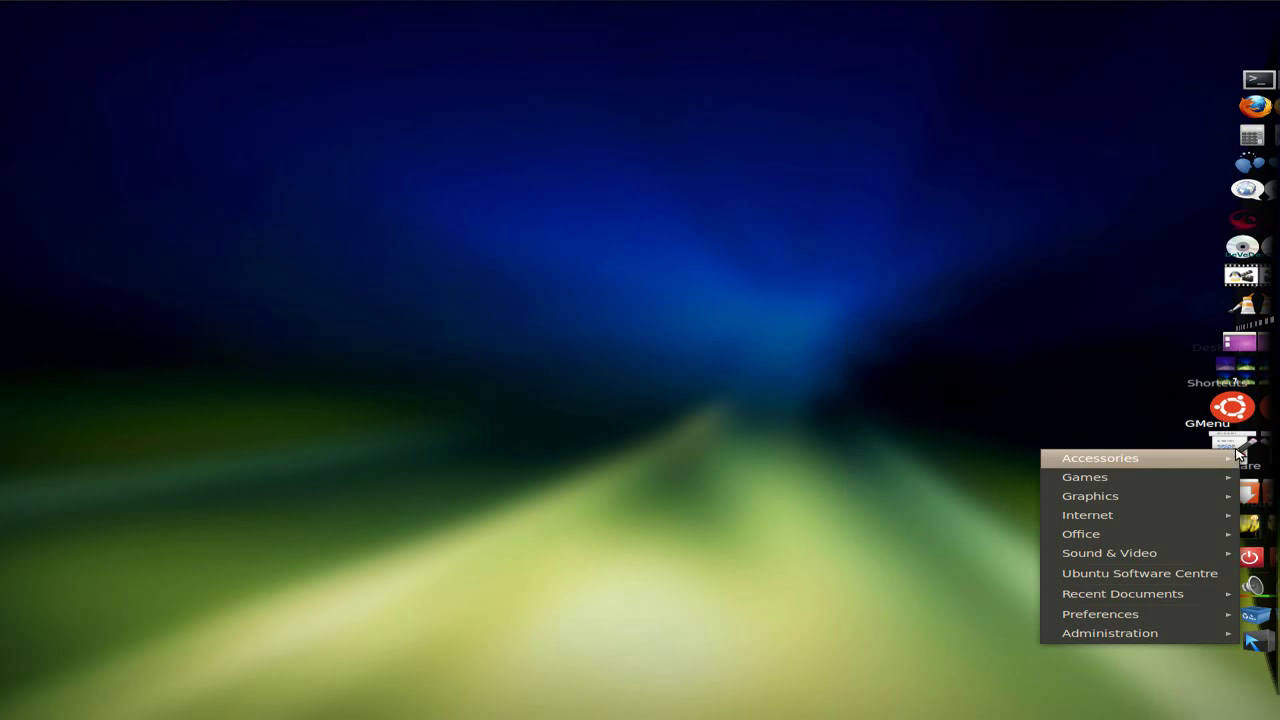
{"action": "left_click", "coordinate": [1079, 362]}
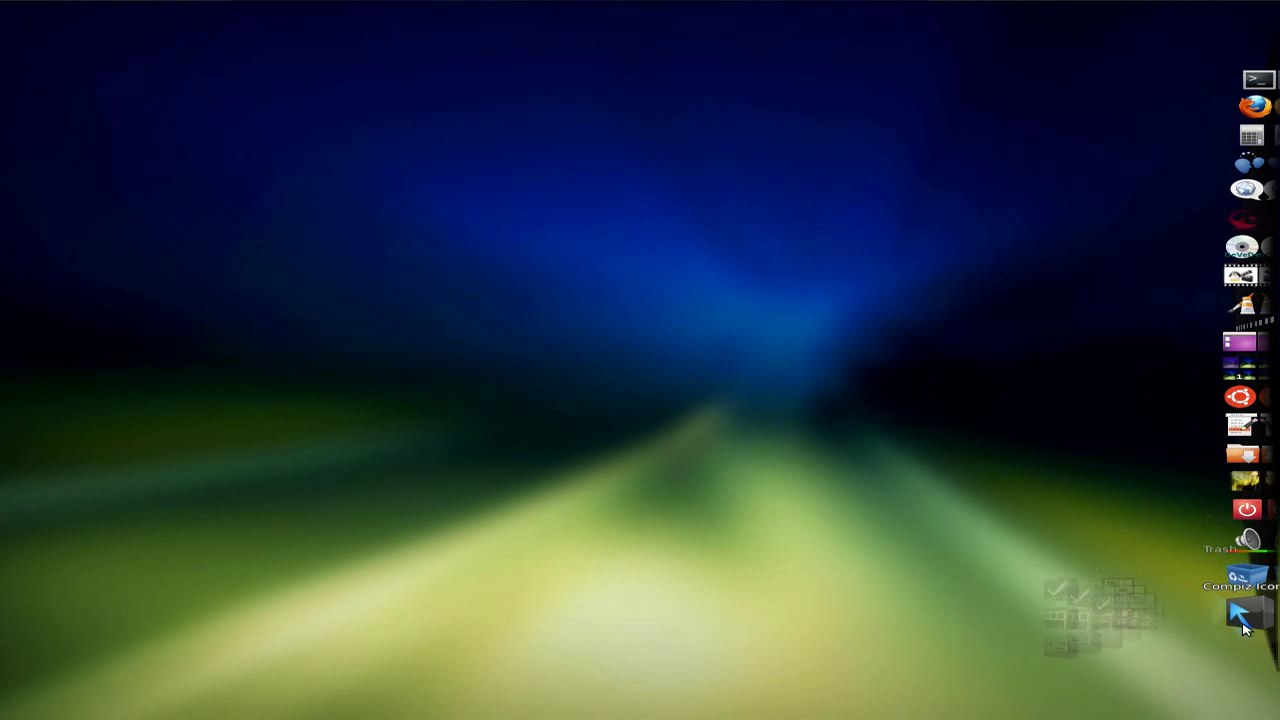
{"action": "left_click", "coordinate": [1242, 592]}
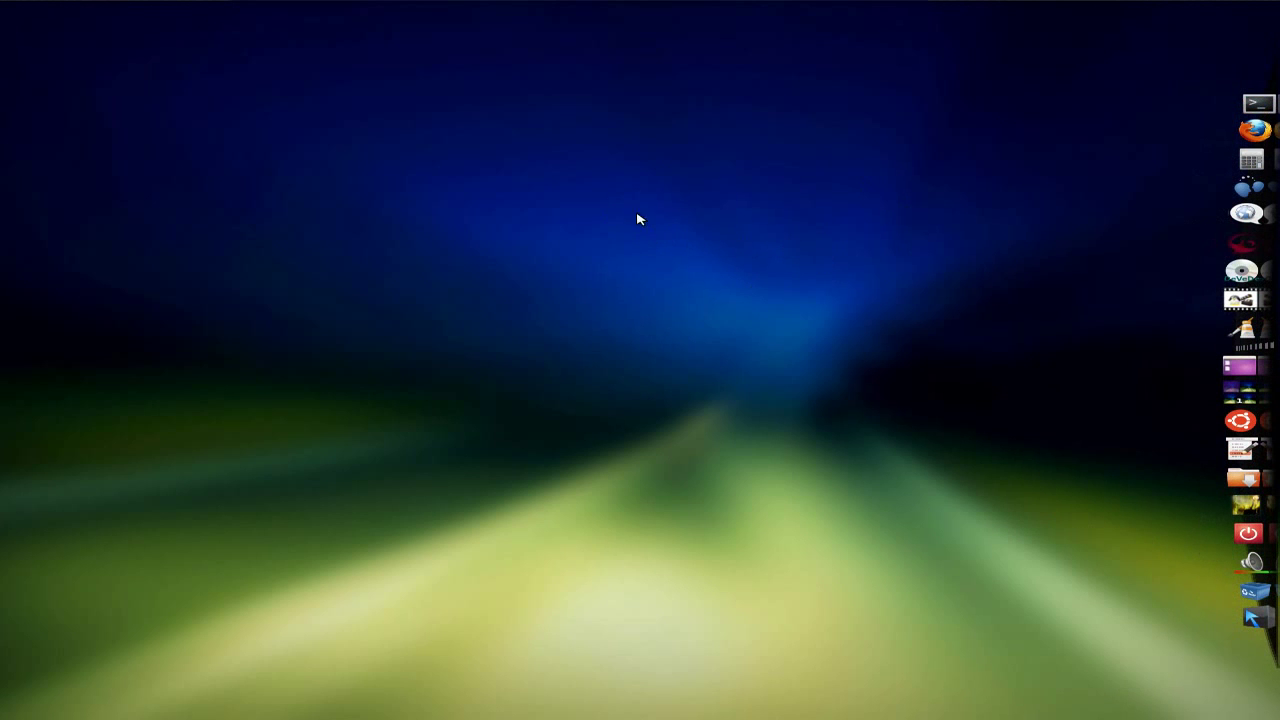
Open the Cairo-Dock configuration window from the dock's Cairo-Dock menu.
{"action": "right_click", "coordinate": [1264, 258]}
{"action": "mouse_move", "coordinate": [1264, 258]}
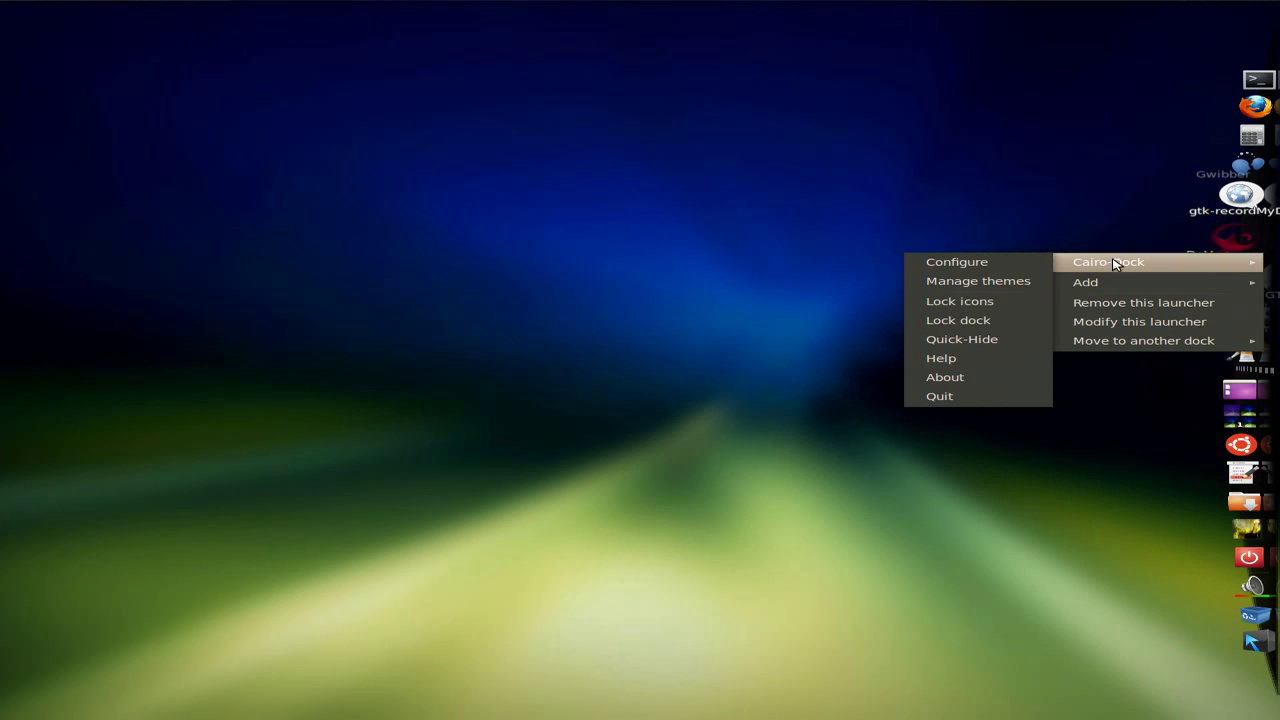
{"action": "left_click", "coordinate": [941, 262]}
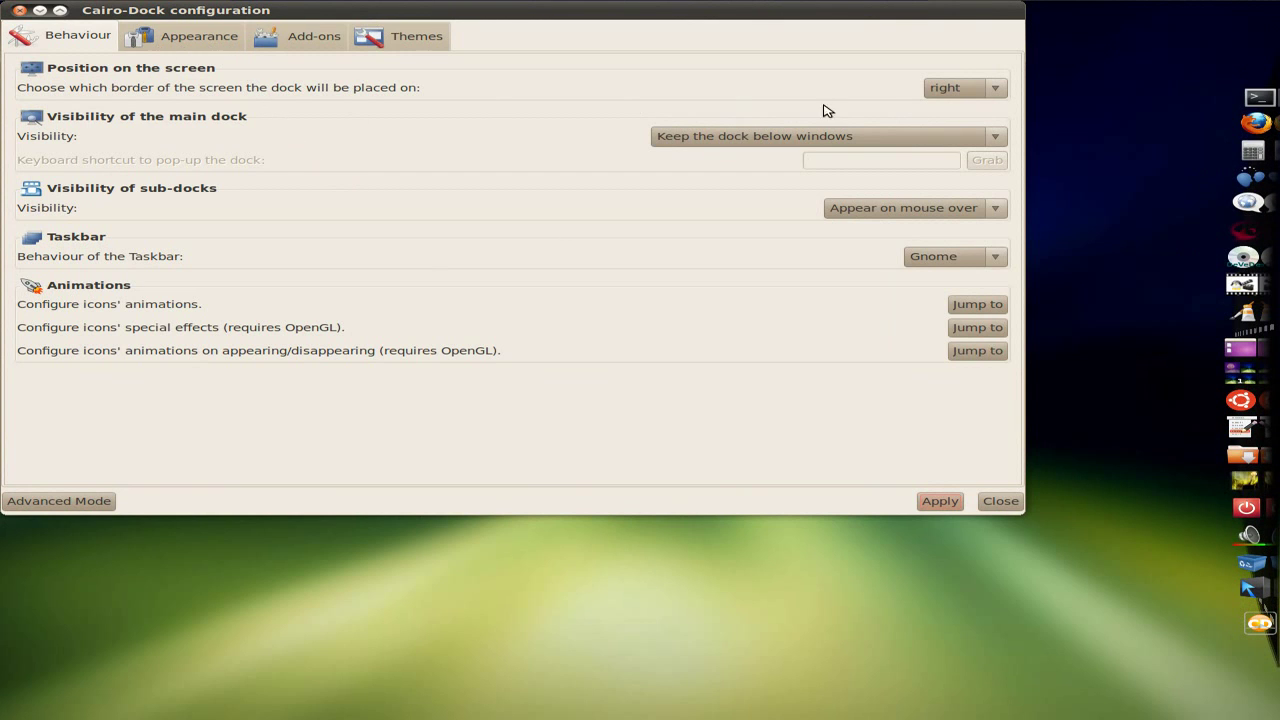
Place the dock on the bottom edge, apply it, and keep Gnome taskbar behaviour.
{"action": "left_click", "coordinate": [997, 90]}
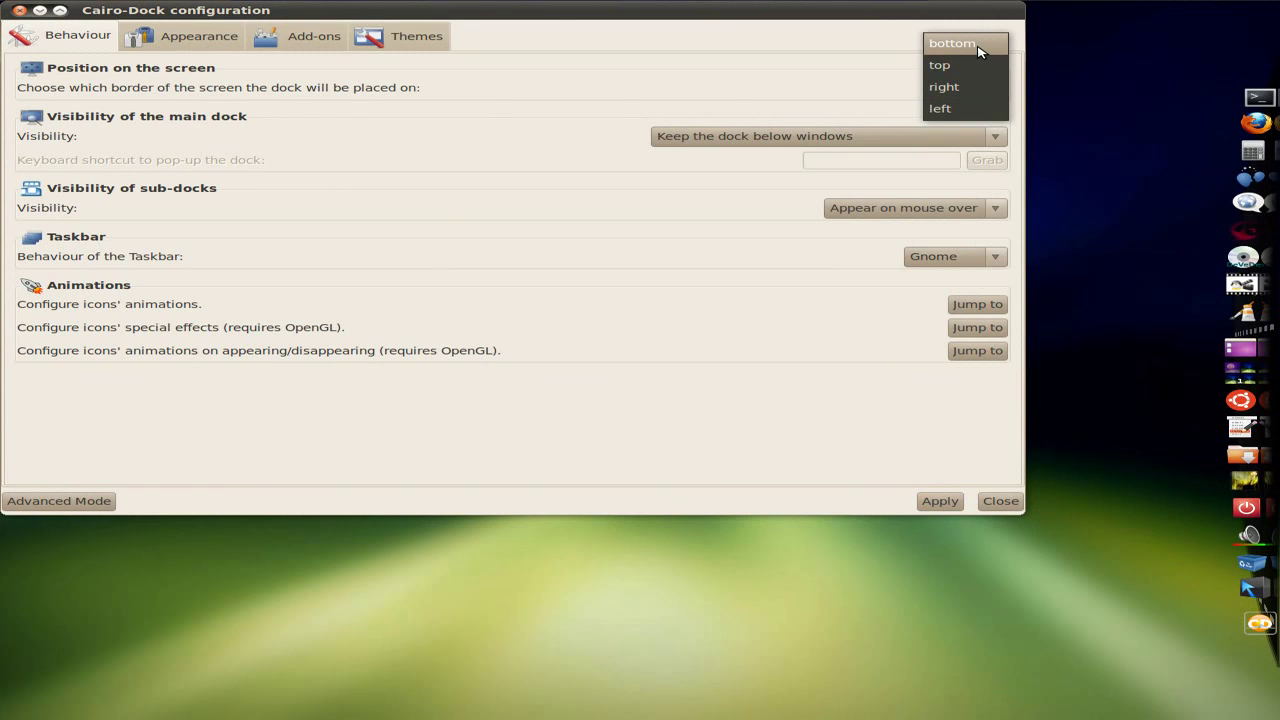
{"action": "left_click", "coordinate": [978, 51]}
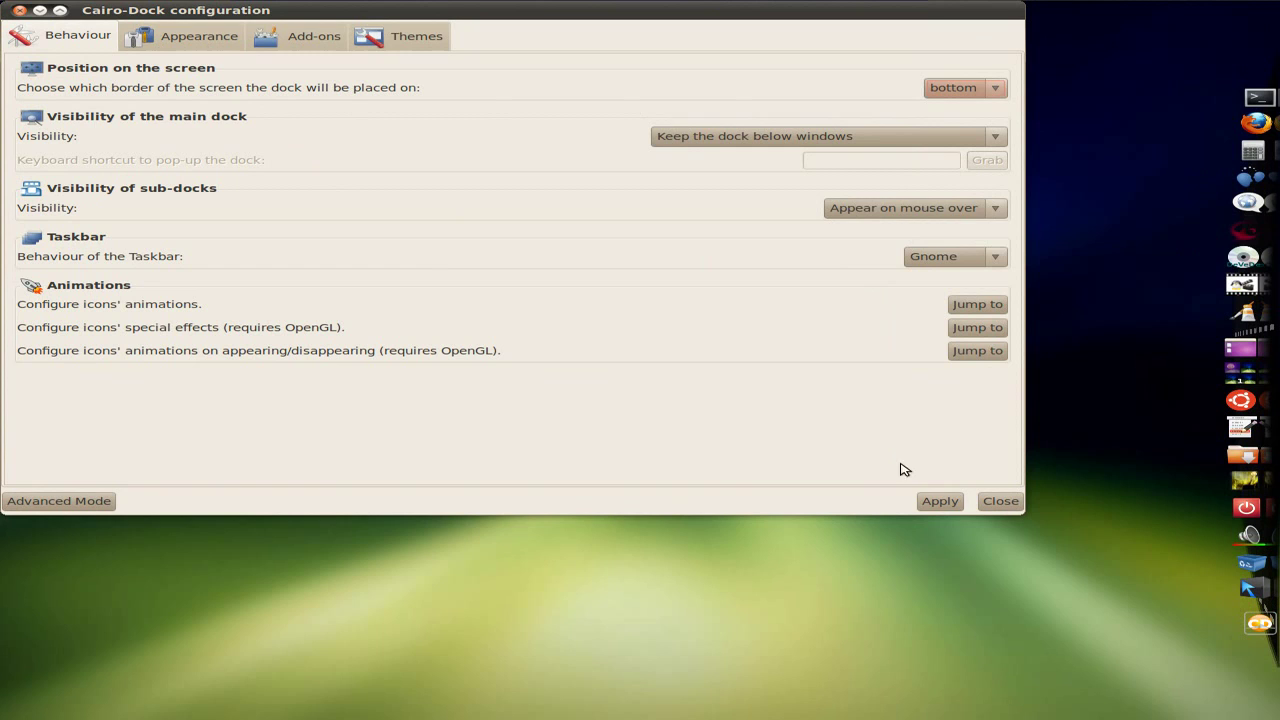
{"action": "left_click", "coordinate": [928, 507]}
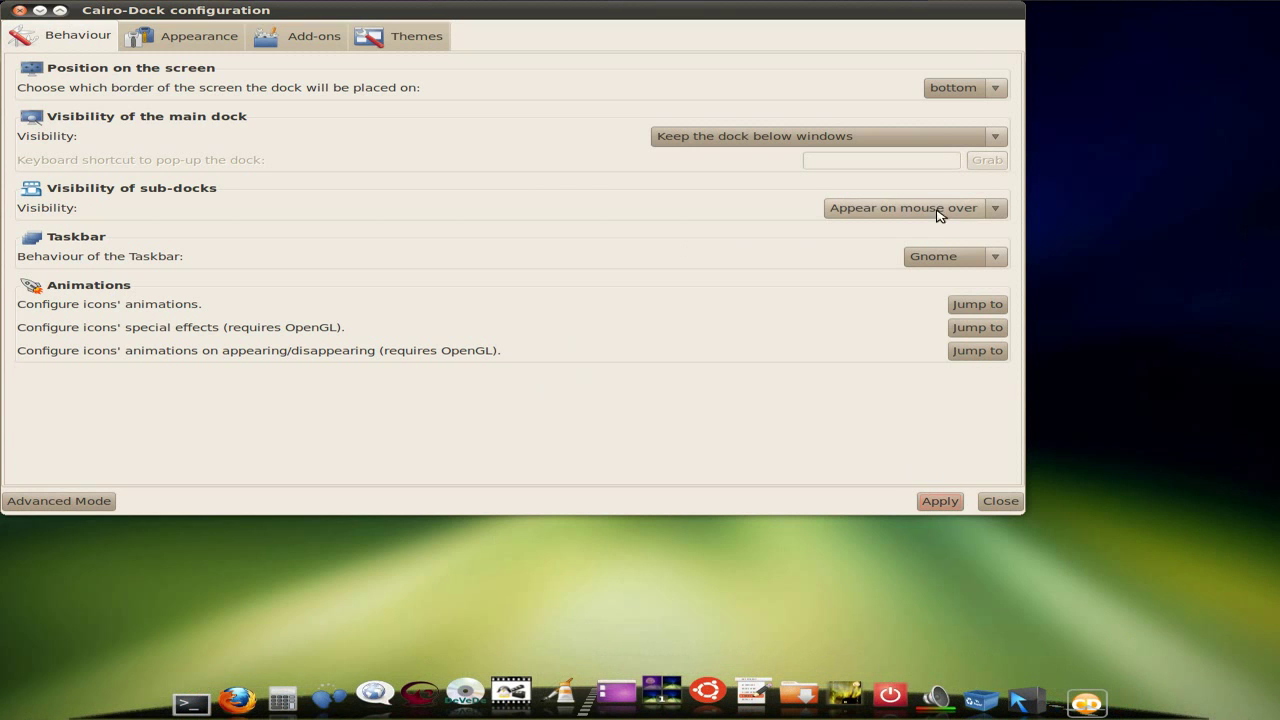
{"action": "left_click", "coordinate": [999, 260]}
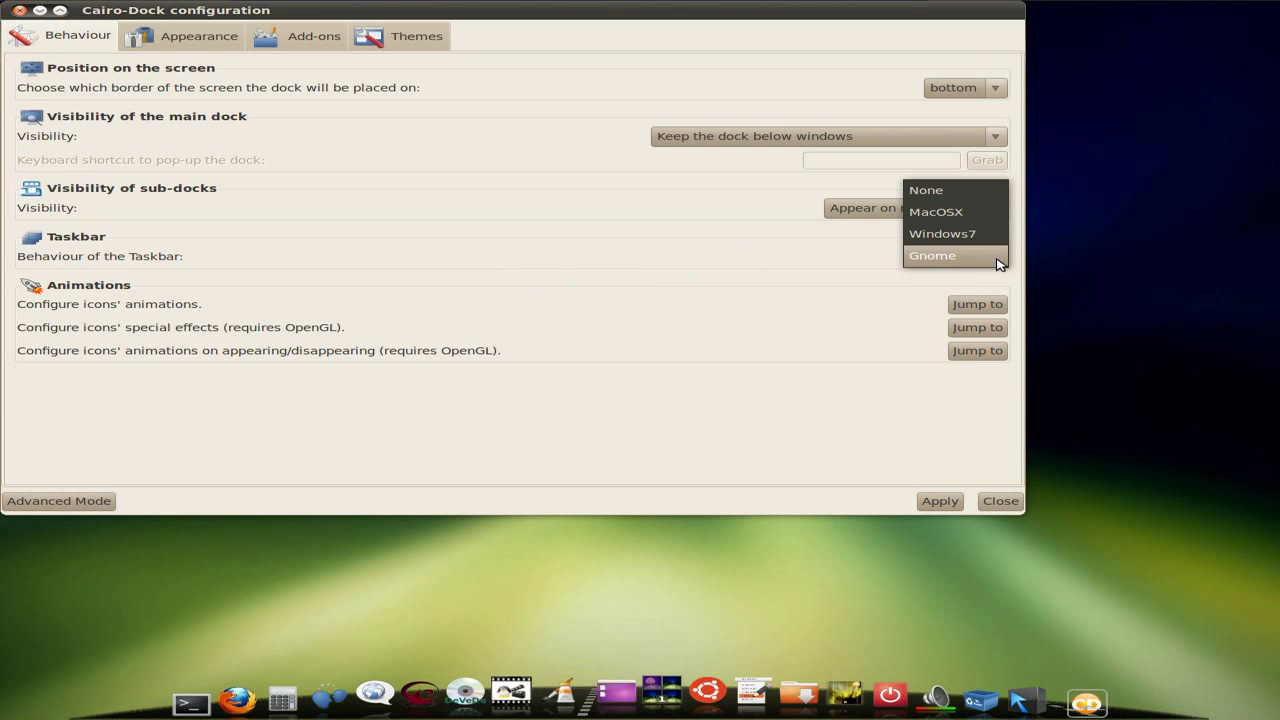
{"action": "left_click", "coordinate": [997, 263]}
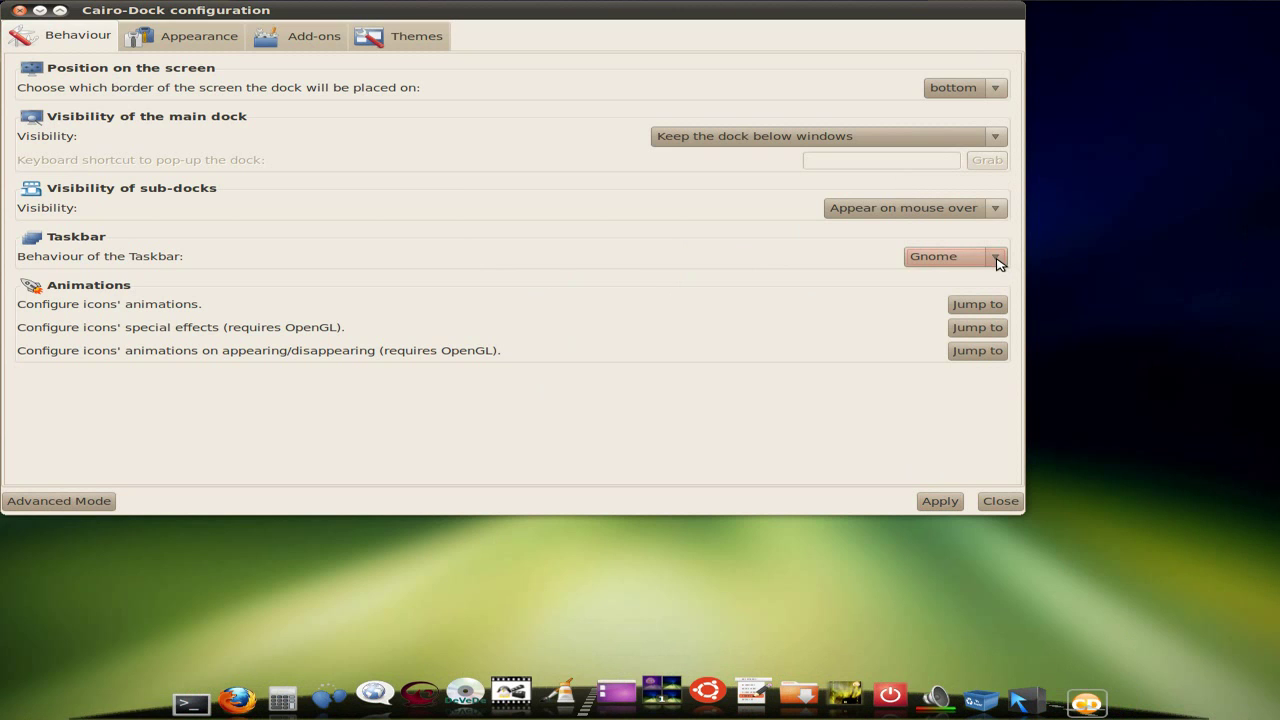
In Appearance, preview the Rainbow, Parabolic and Default main dock views.
{"action": "left_click", "coordinate": [181, 38]}
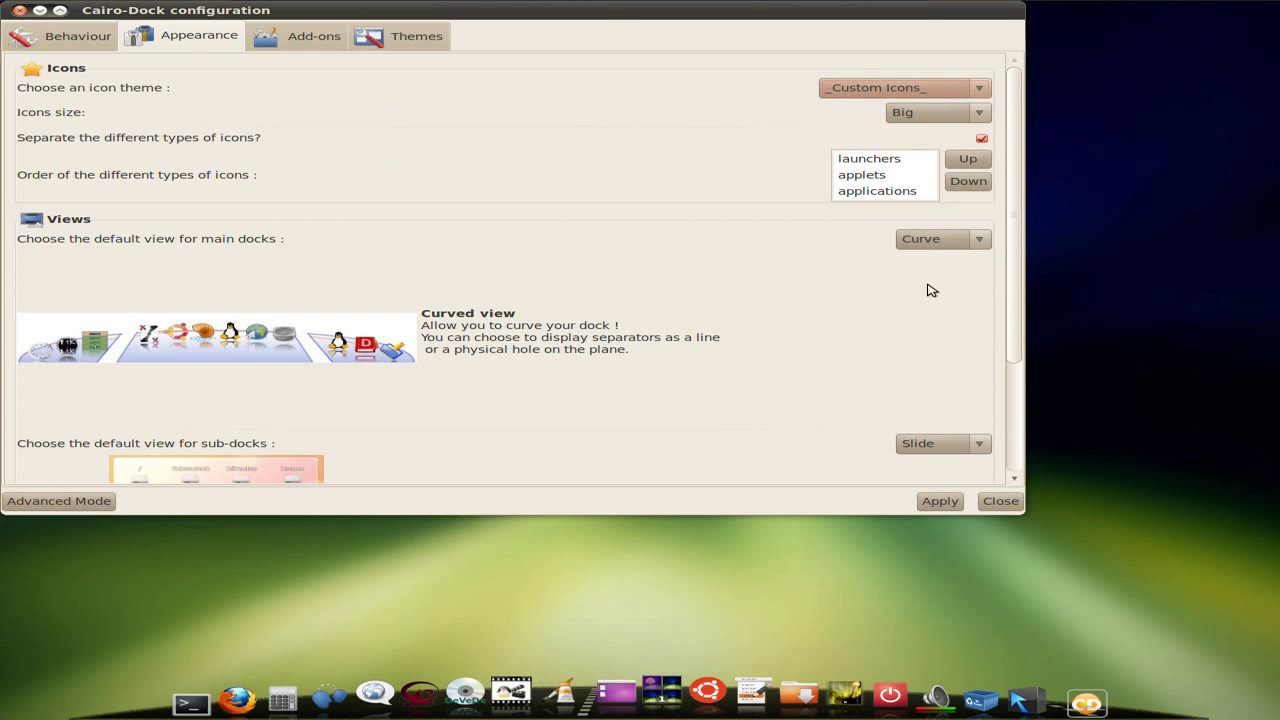
{"action": "left_click", "coordinate": [980, 247]}
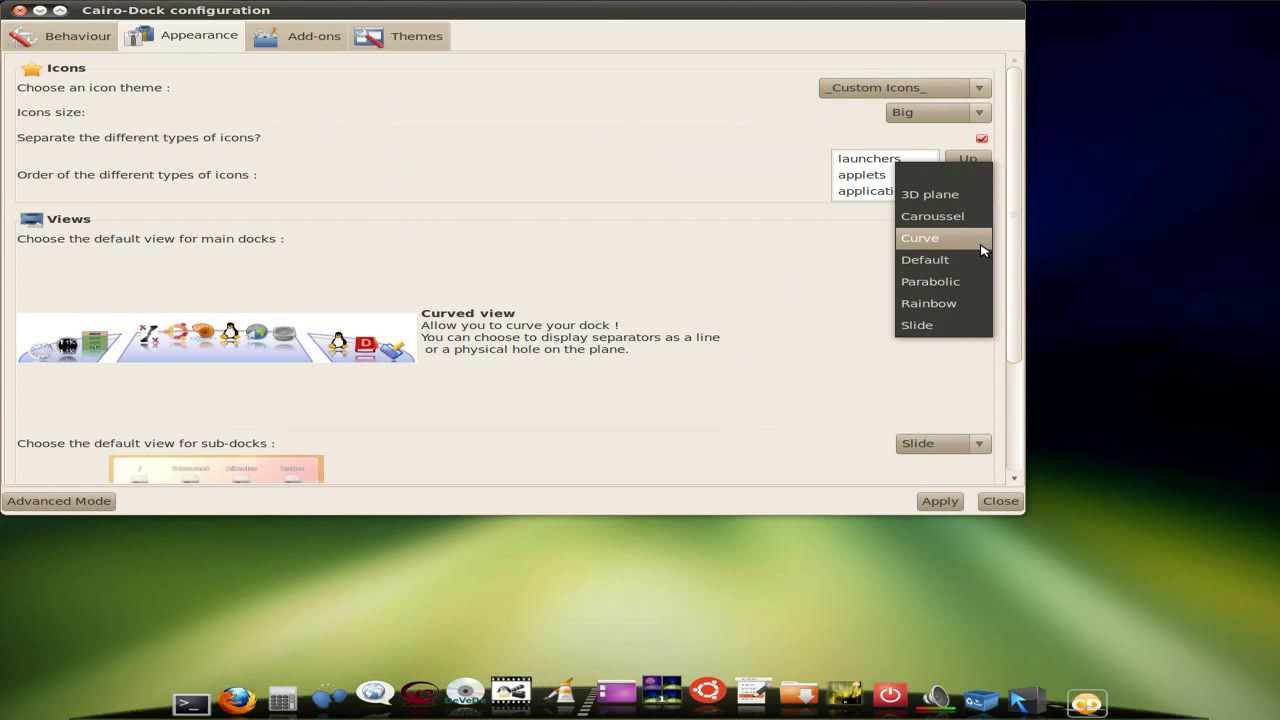
{"action": "left_click", "coordinate": [968, 303]}
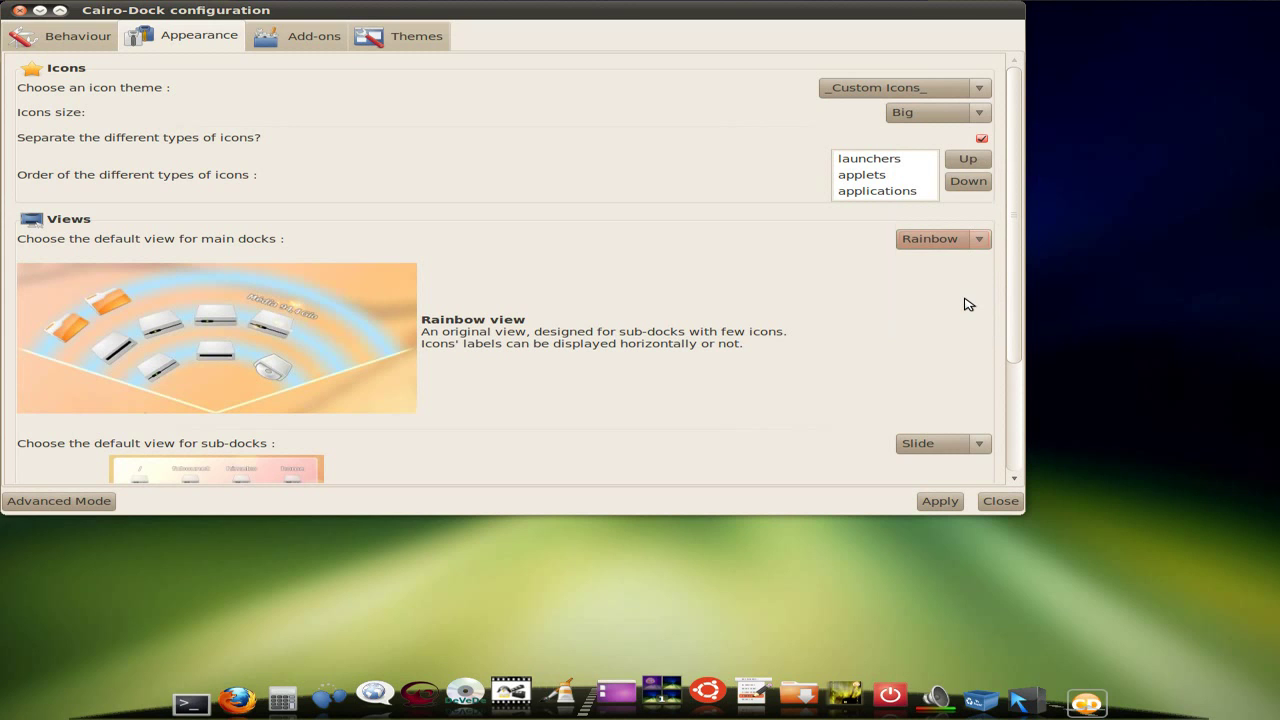
{"action": "left_click", "coordinate": [981, 241]}
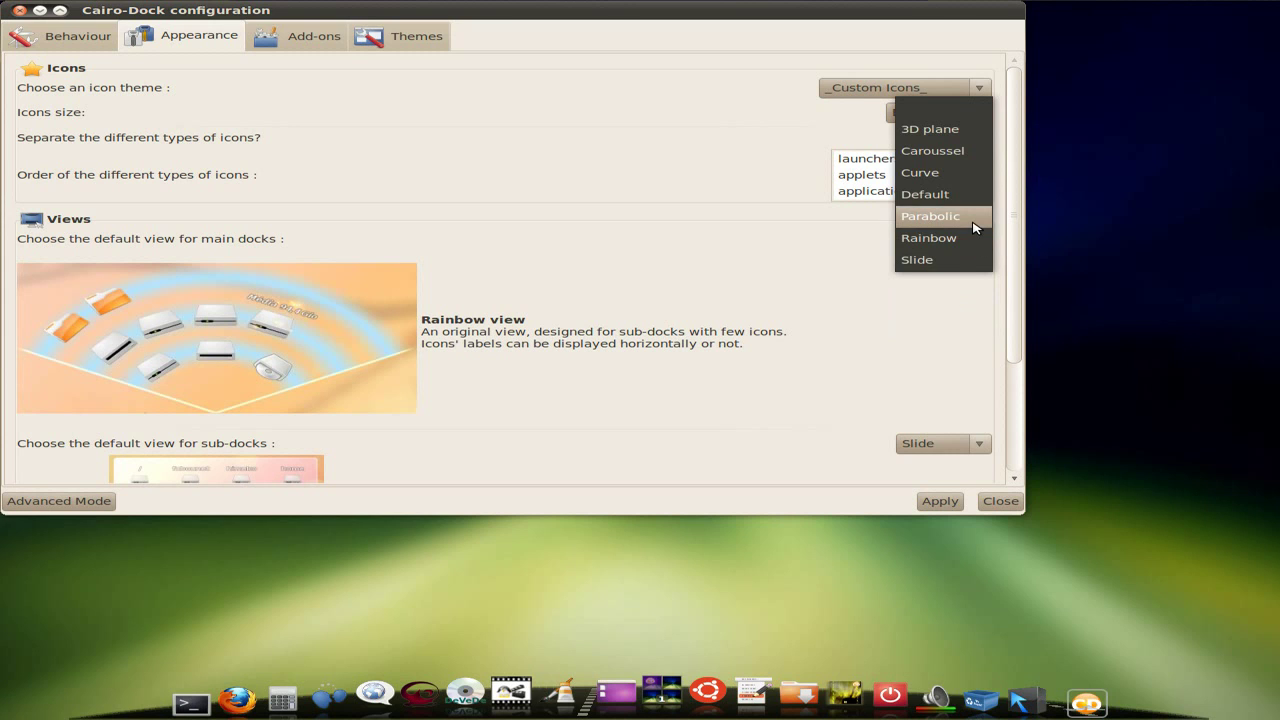
{"action": "left_click", "coordinate": [970, 215]}
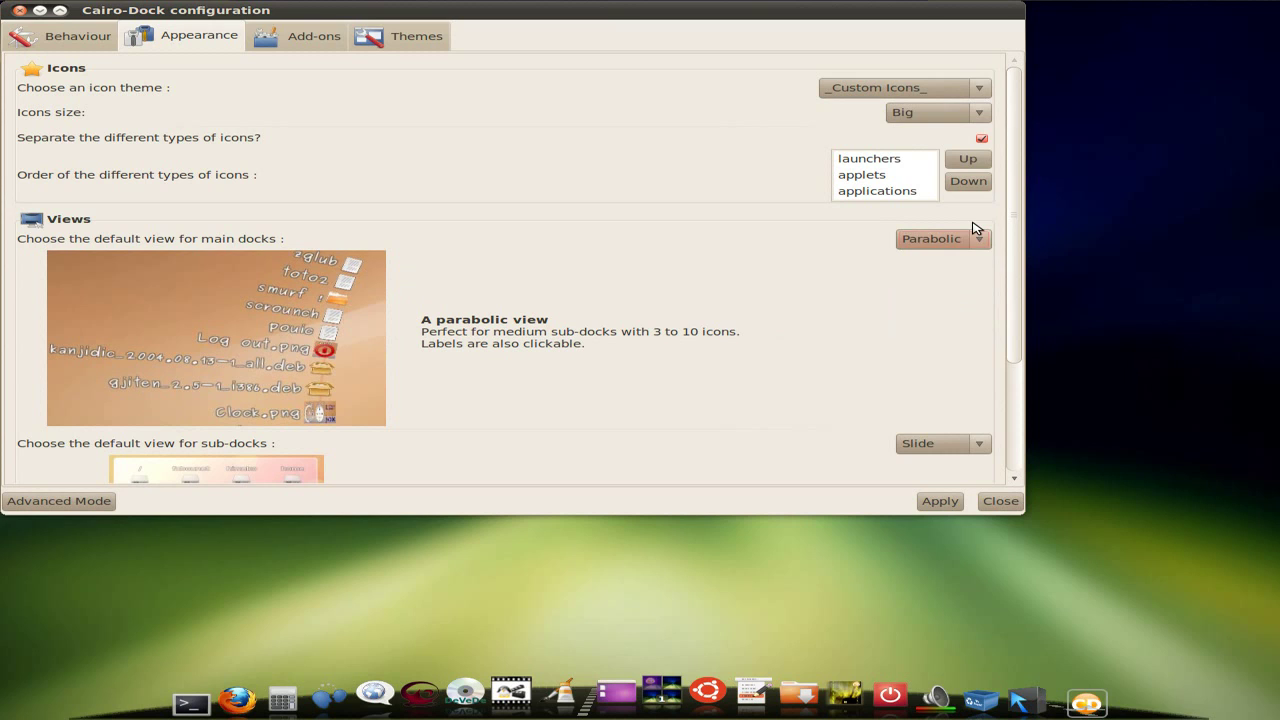
{"action": "left_click", "coordinate": [979, 240]}
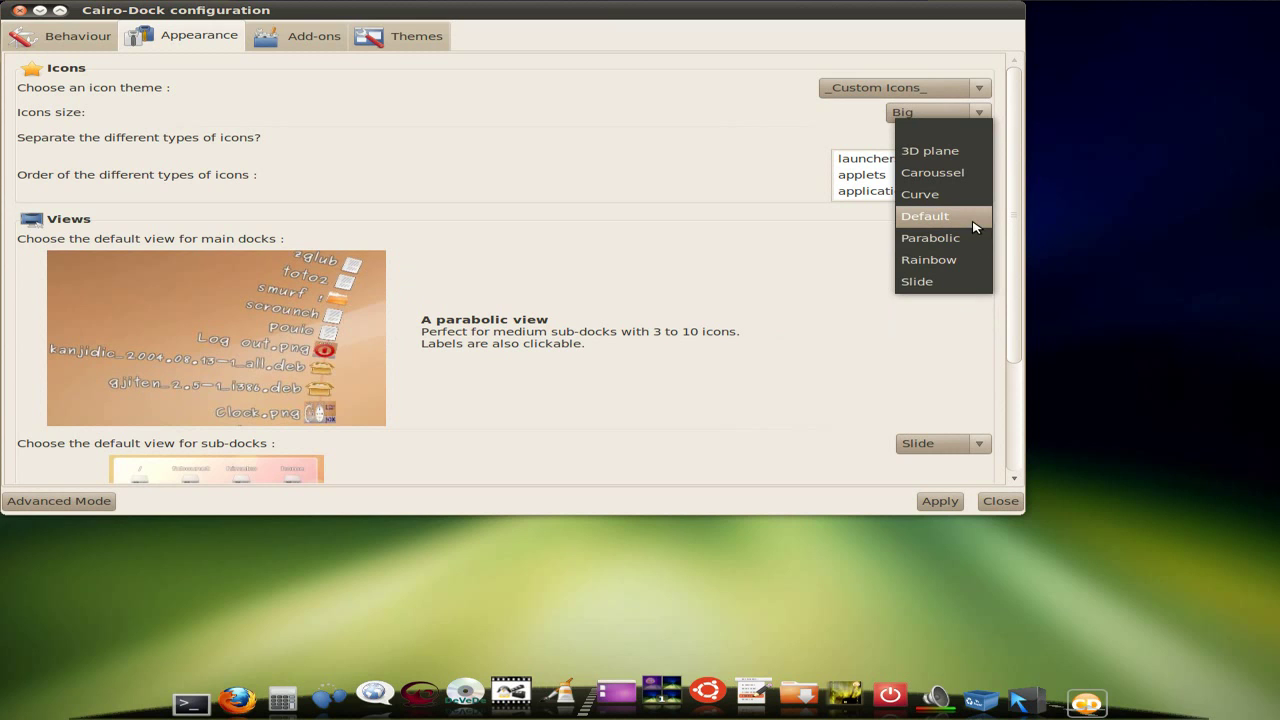
{"action": "left_click", "coordinate": [972, 216]}
Apply the Caroussel view to the main dock and close the configuration window.
{"action": "left_click", "coordinate": [979, 240]}
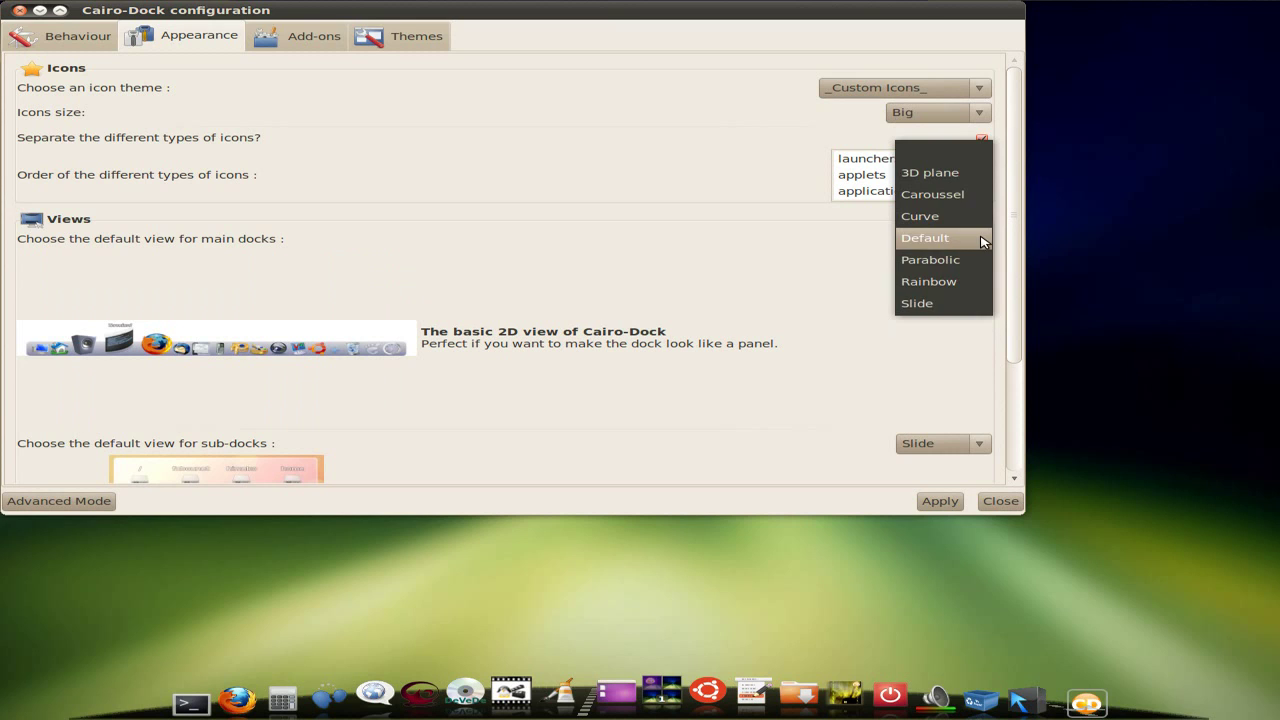
{"action": "left_click", "coordinate": [966, 199]}
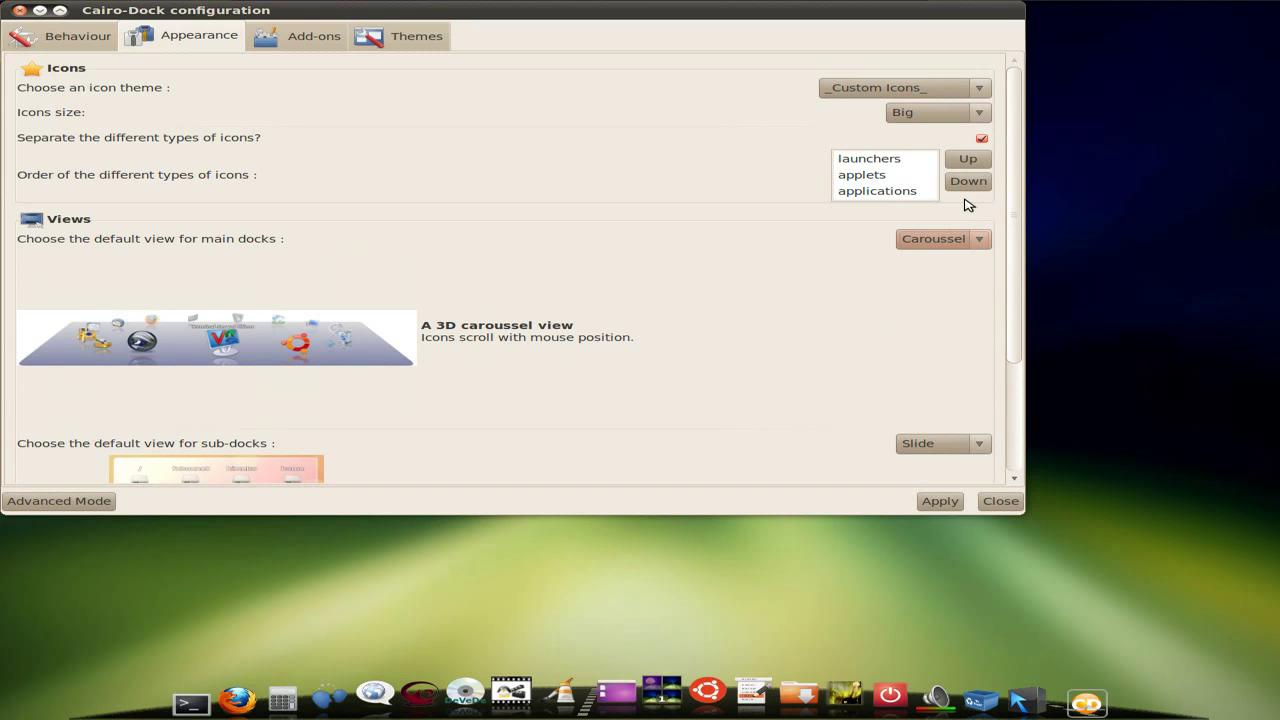
{"action": "left_click", "coordinate": [935, 503]}
{"action": "left_click", "coordinate": [1000, 502]}
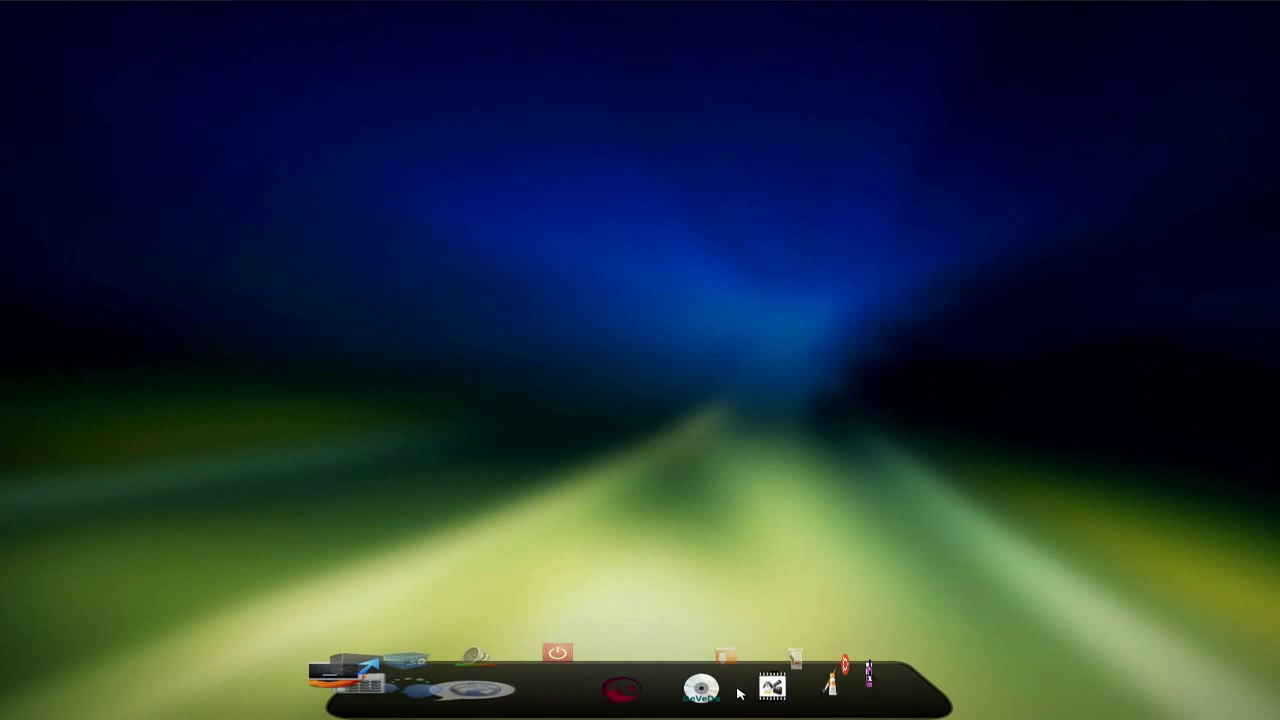
Reopen the Cairo-Dock configuration window from the dock's menu.
{"action": "right_click", "coordinate": [685, 681]}
{"action": "mouse_move", "coordinate": [737, 575]}
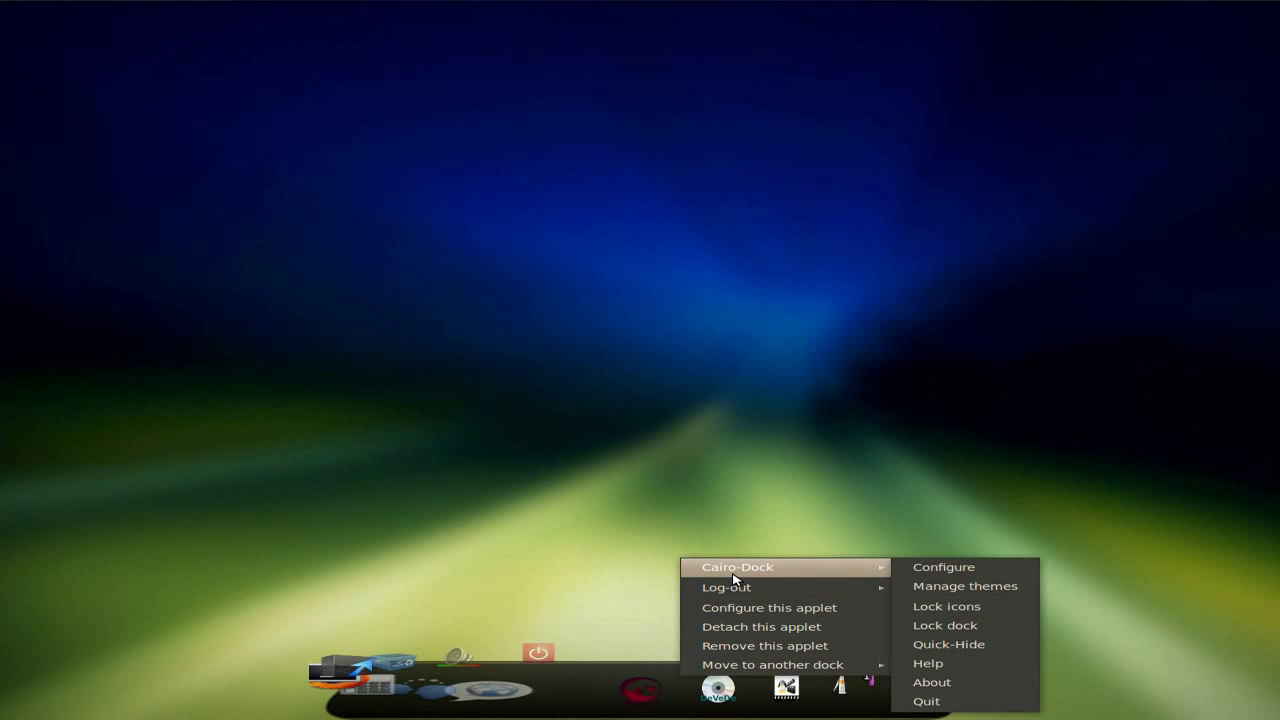
{"action": "left_click", "coordinate": [958, 570]}
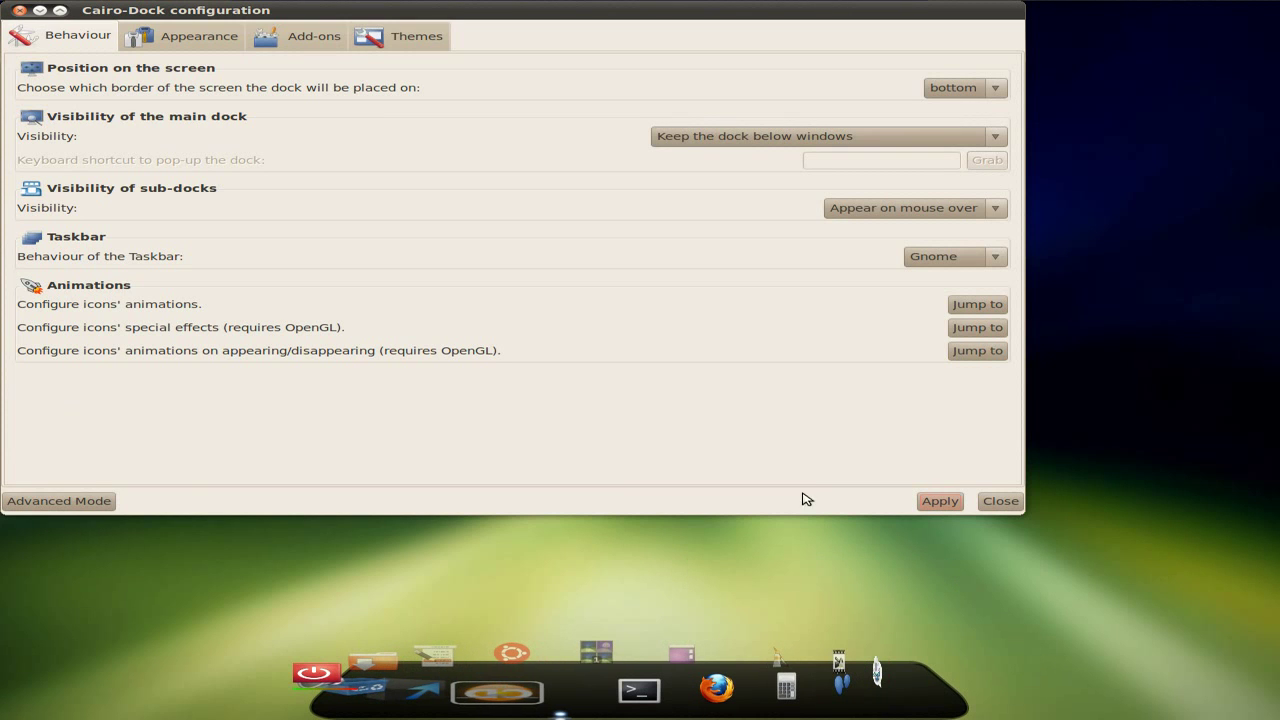
Set the main dock view to Curve in Appearance and apply it.
{"action": "left_click", "coordinate": [206, 45]}
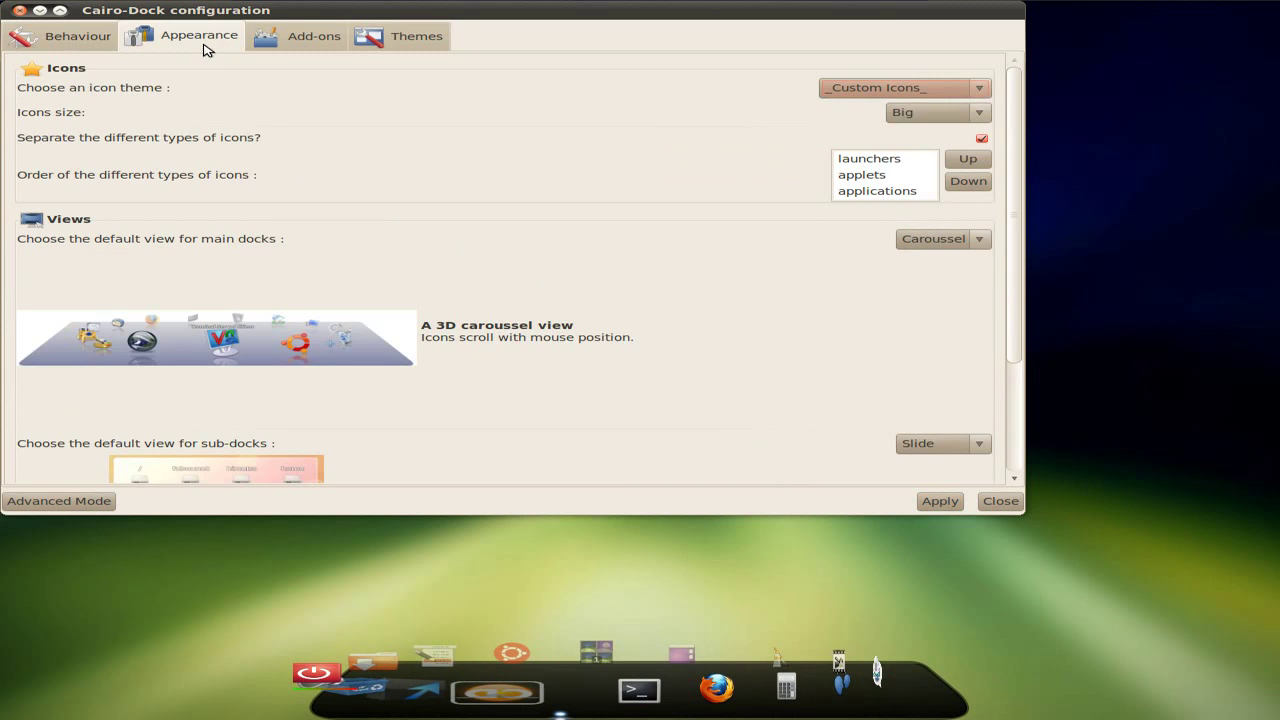
{"action": "left_click", "coordinate": [979, 240]}
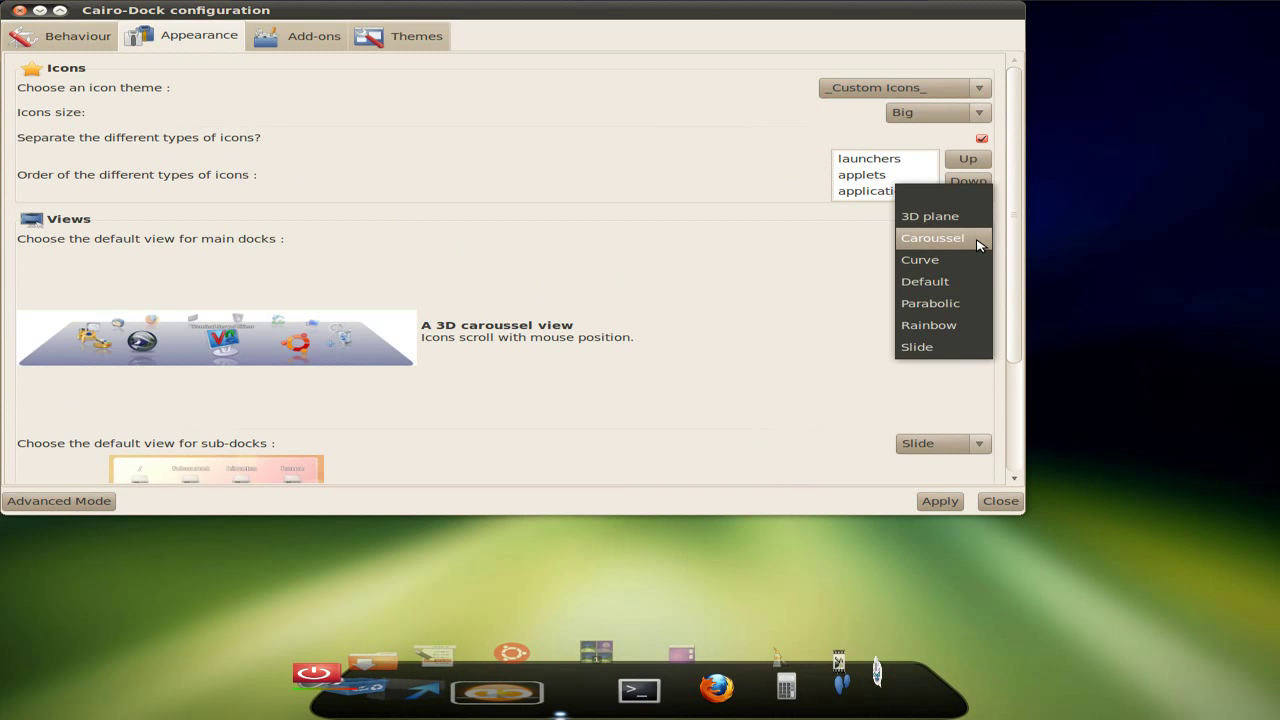
{"action": "left_click", "coordinate": [971, 259]}
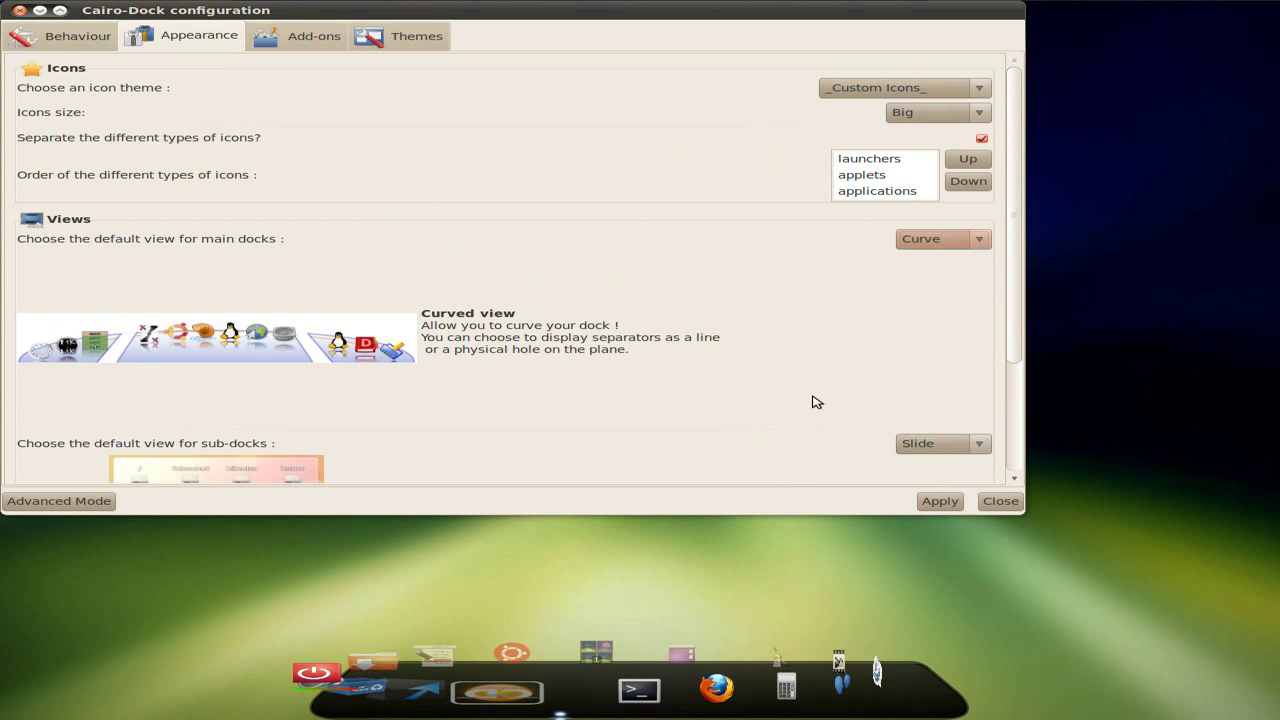
{"action": "left_click", "coordinate": [940, 501]}
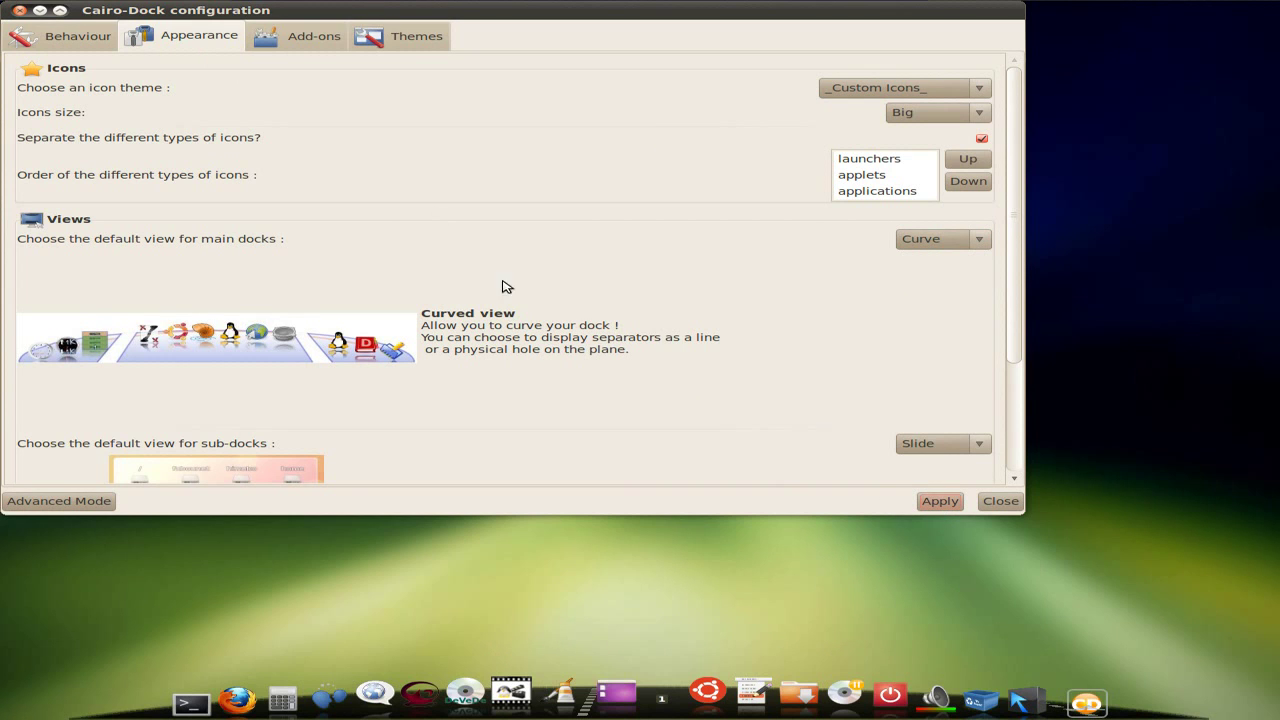
{"action": "left_click", "coordinate": [296, 45]}
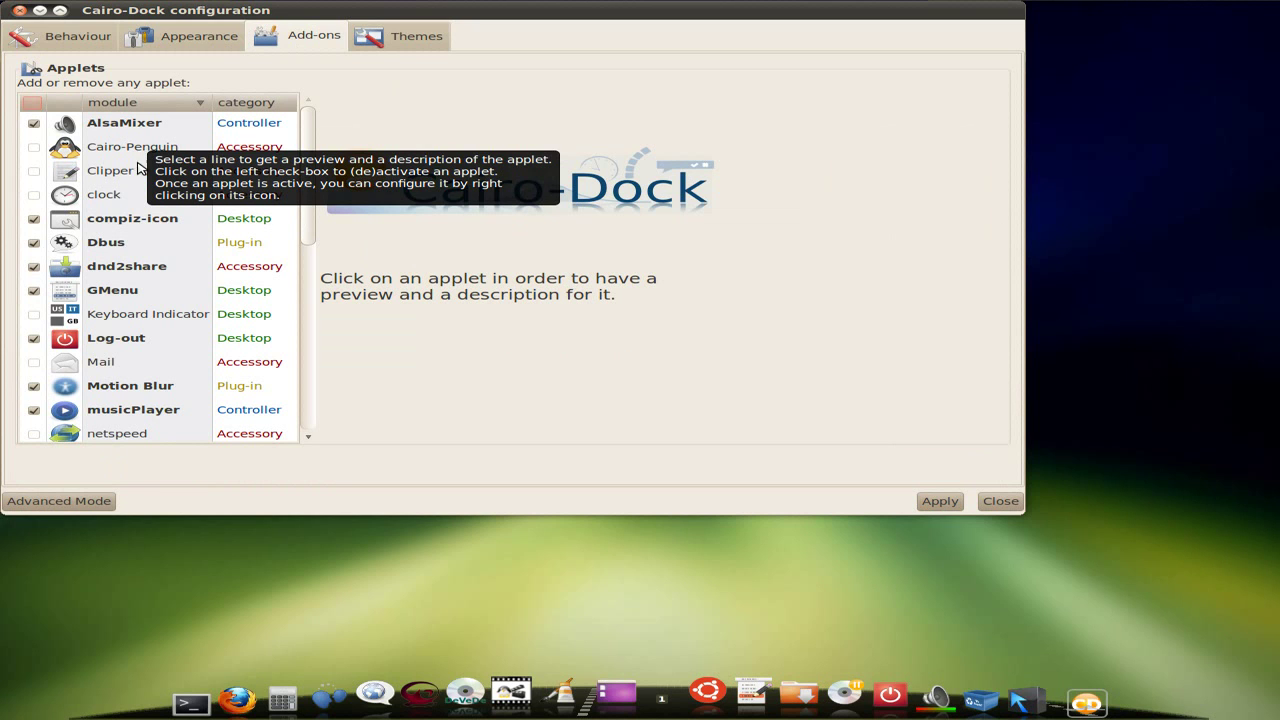
Tick Cairo-Penguin in the Add-ons applet list and apply the change.
{"action": "scroll", "coordinate": [135, 225], "scroll_direction": "down", "scroll_amount": 9}
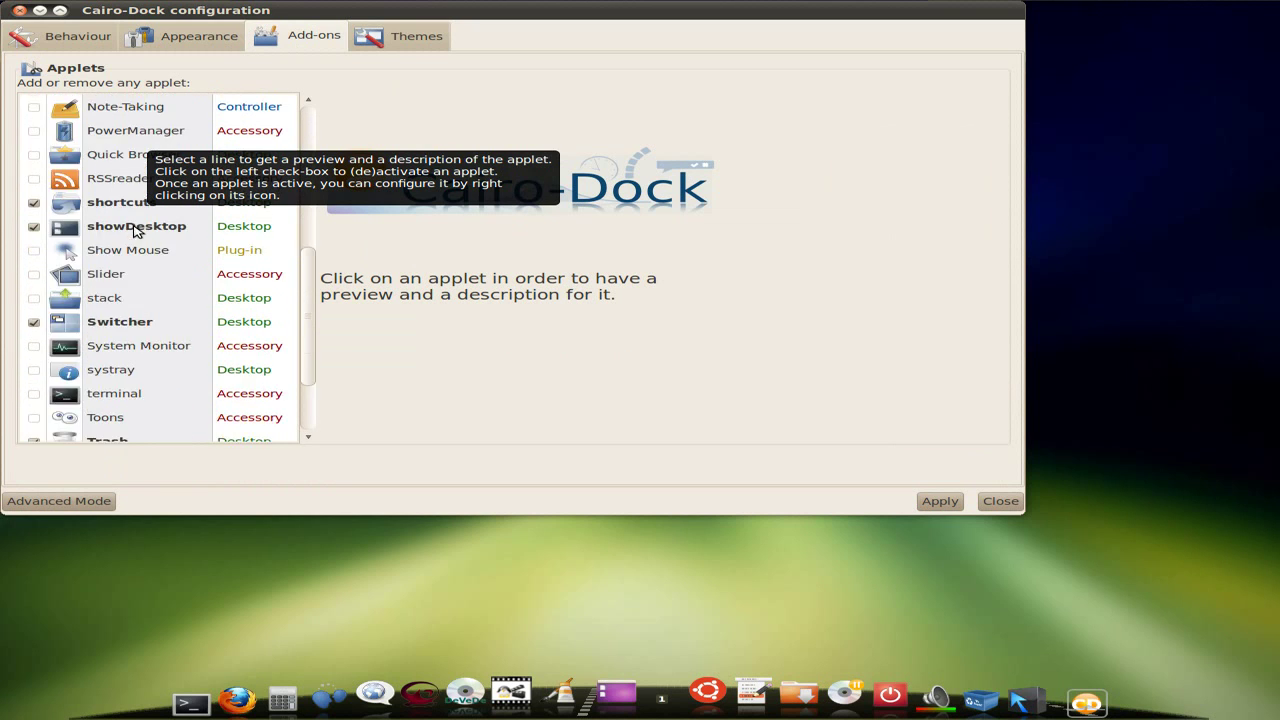
{"action": "scroll", "coordinate": [135, 230], "scroll_direction": "up", "scroll_amount": 9}
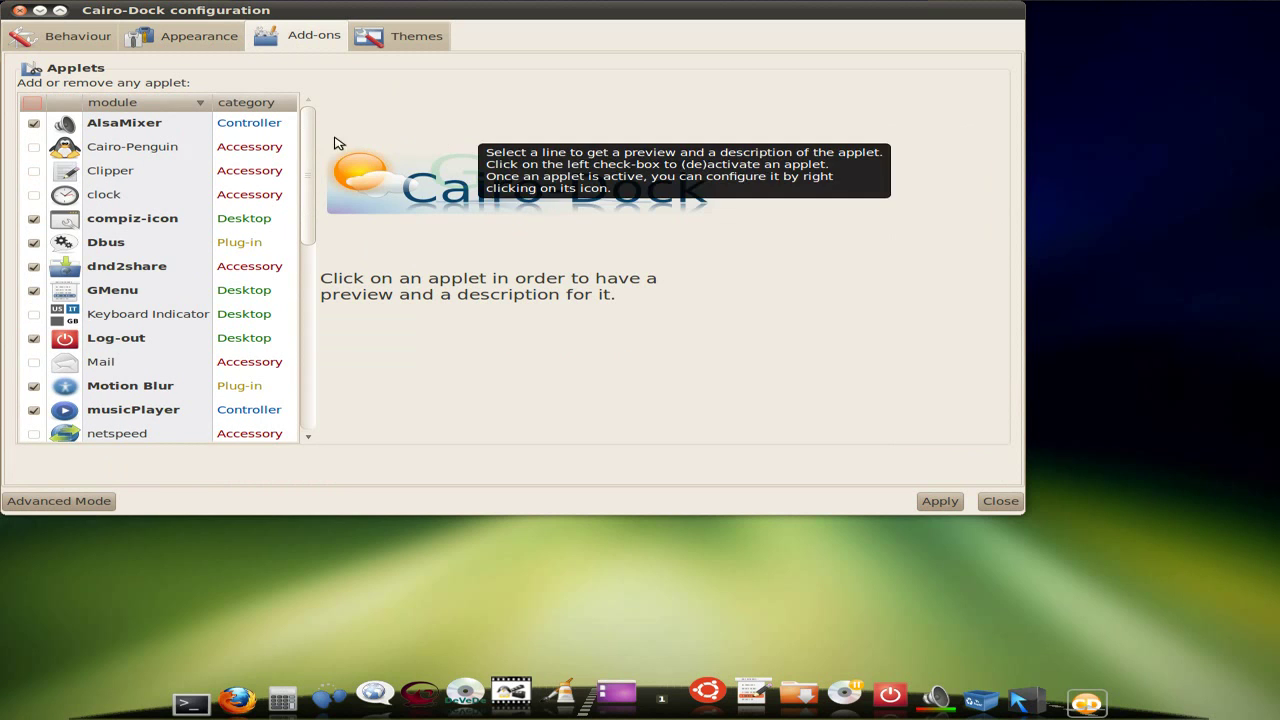
{"action": "left_click", "coordinate": [33, 147]}
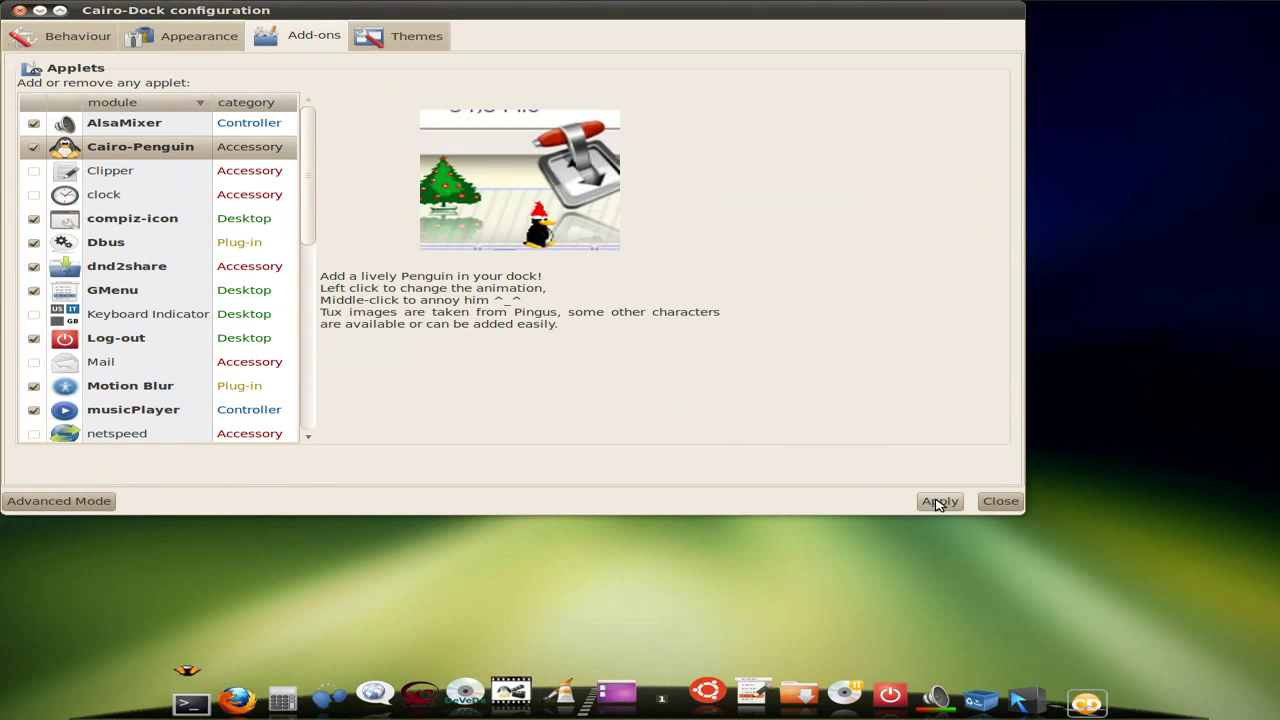
{"action": "left_click", "coordinate": [938, 502]}
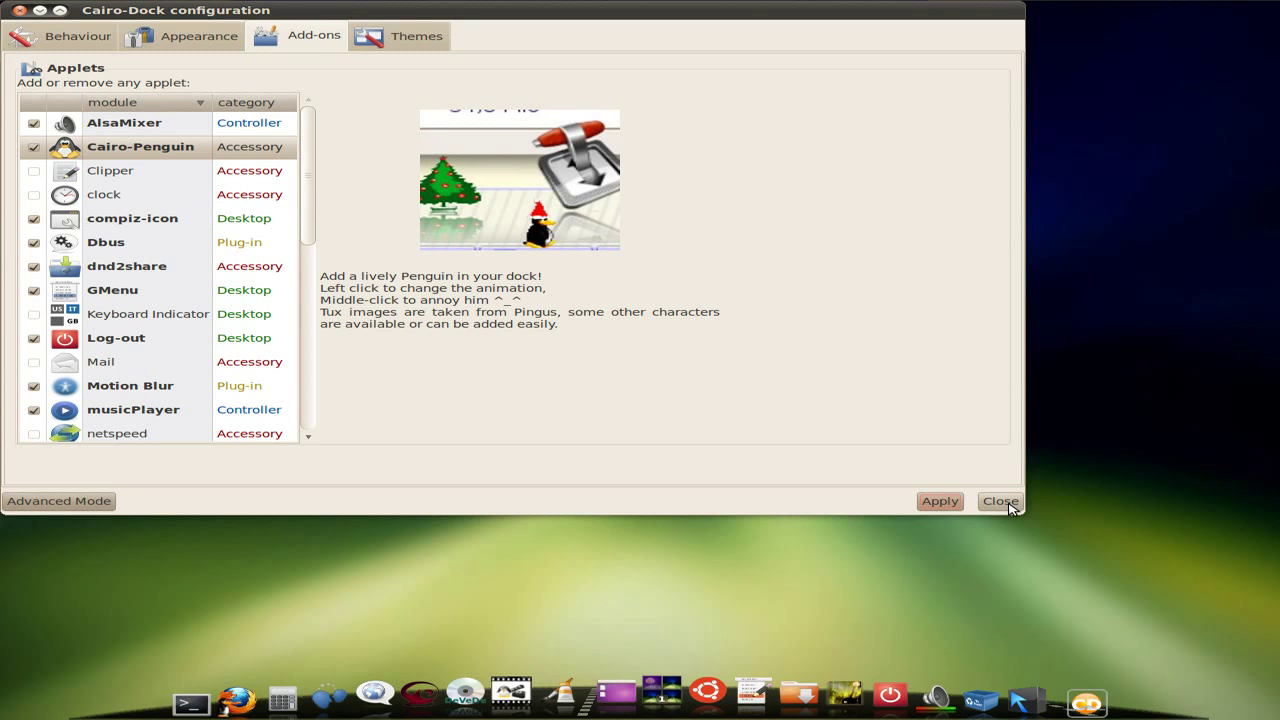
Scroll through the Themes list, then close the Cairo-Dock configuration window.
{"action": "left_click", "coordinate": [378, 48]}
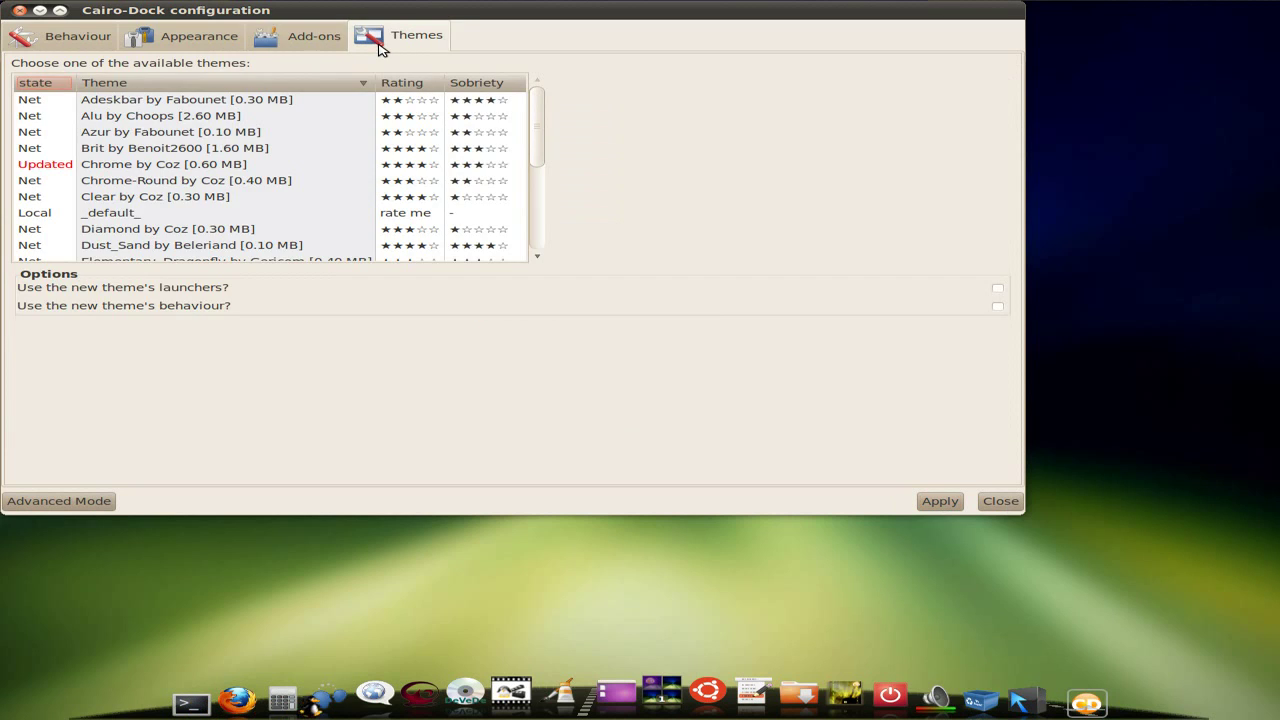
{"action": "scroll", "coordinate": [184, 125], "scroll_direction": "down", "scroll_amount": 5}
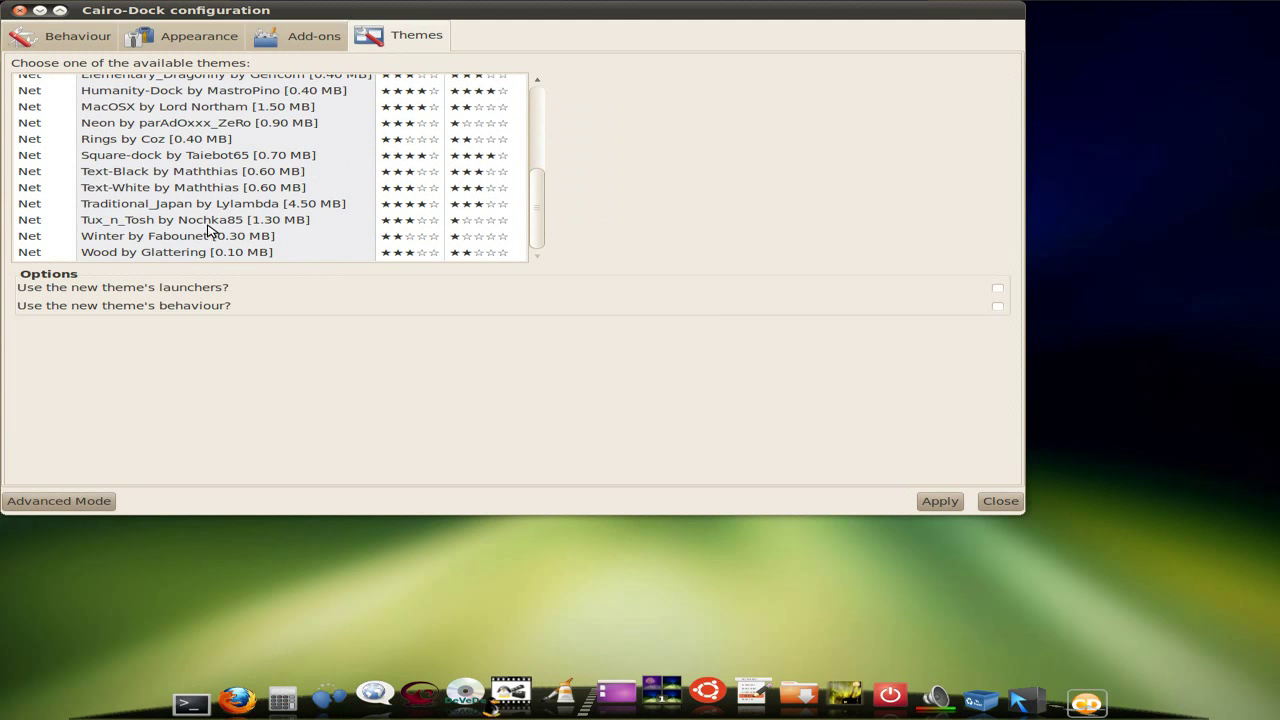
{"action": "scroll", "coordinate": [212, 228], "scroll_direction": "up", "scroll_amount": 5}
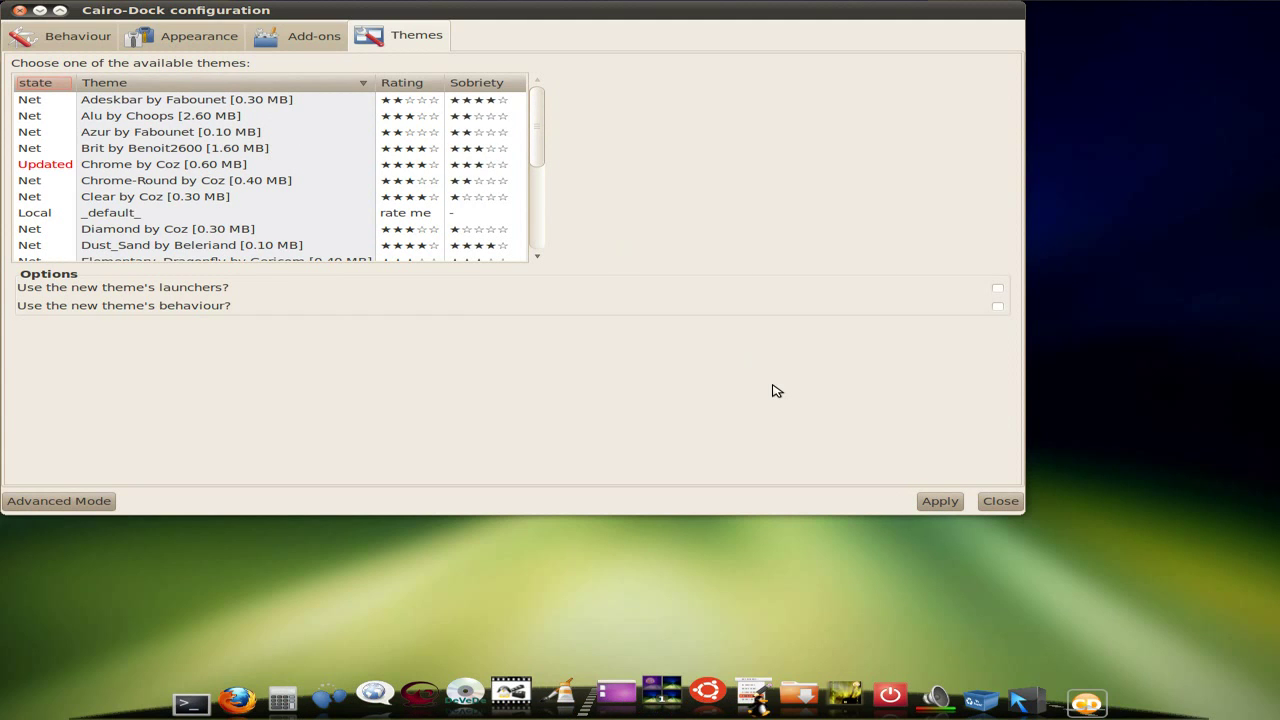
{"action": "left_click", "coordinate": [1000, 501]}
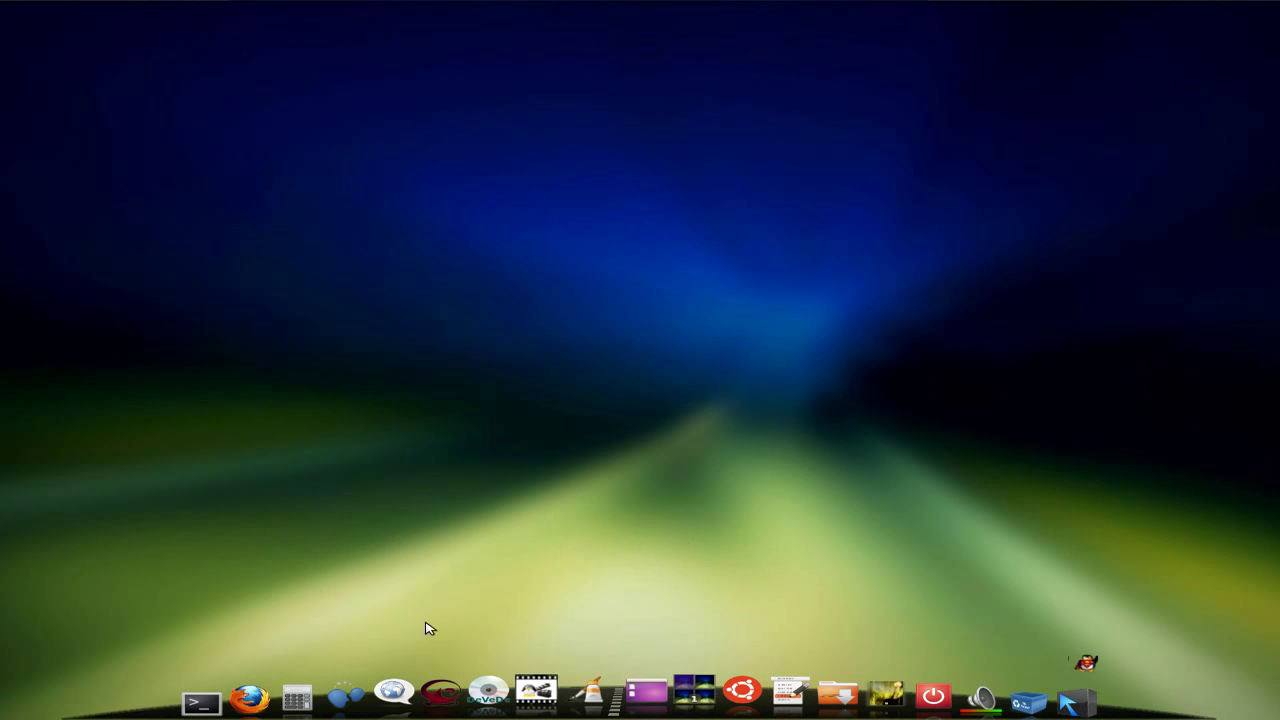
Start Gimp from the Graphics-1 stack's sub-dock.
{"action": "mouse_move", "coordinate": [600, 672]}
{"action": "left_click", "coordinate": [545, 592]}
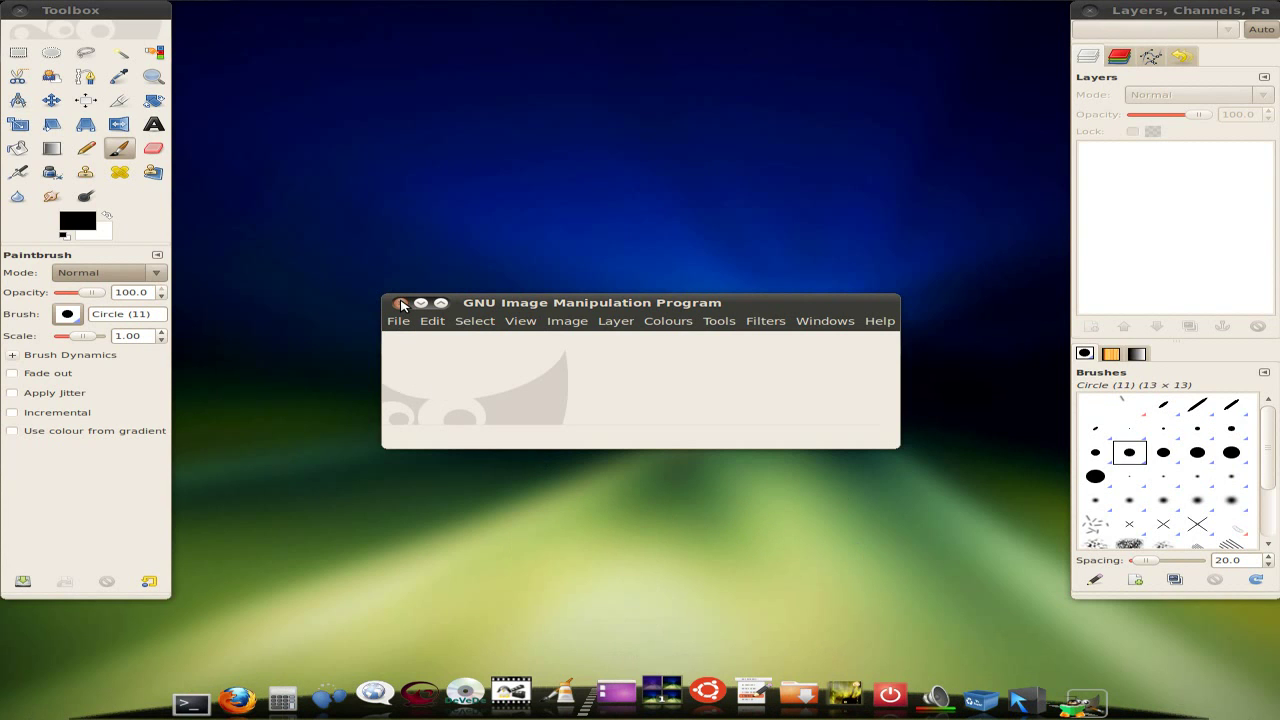
Close GIMP's main window.
{"action": "left_click", "coordinate": [401, 304]}
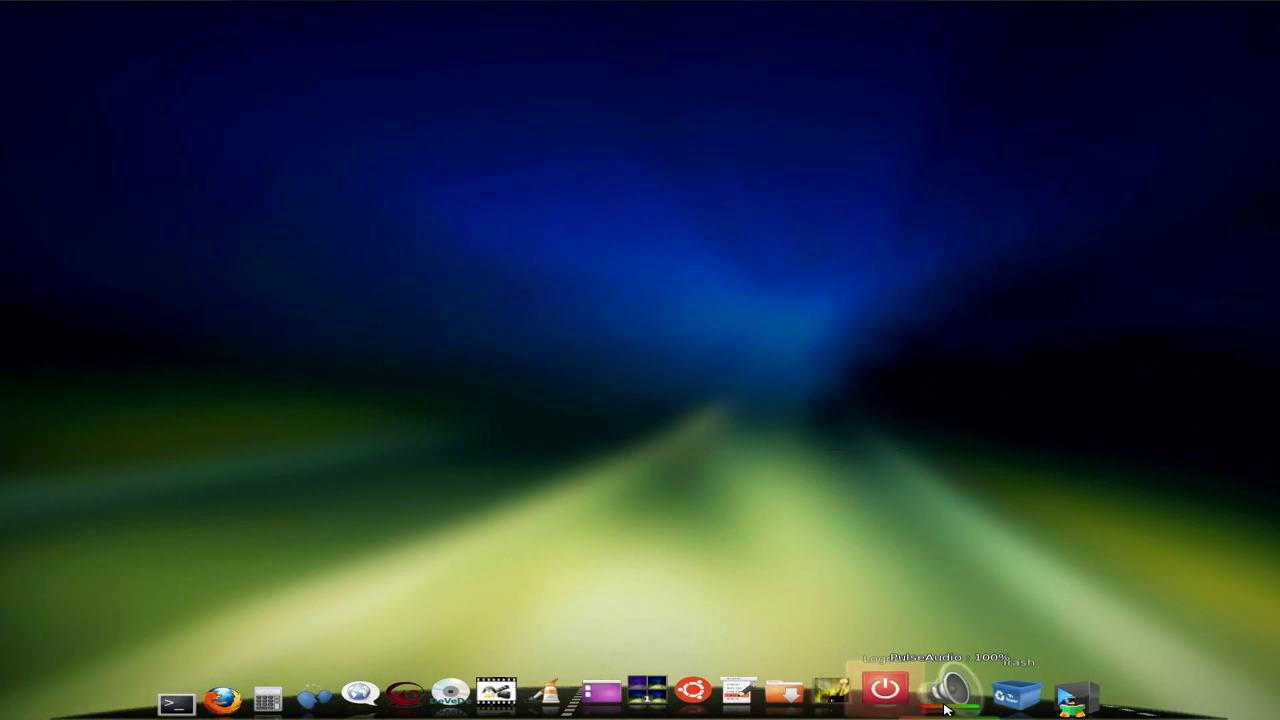